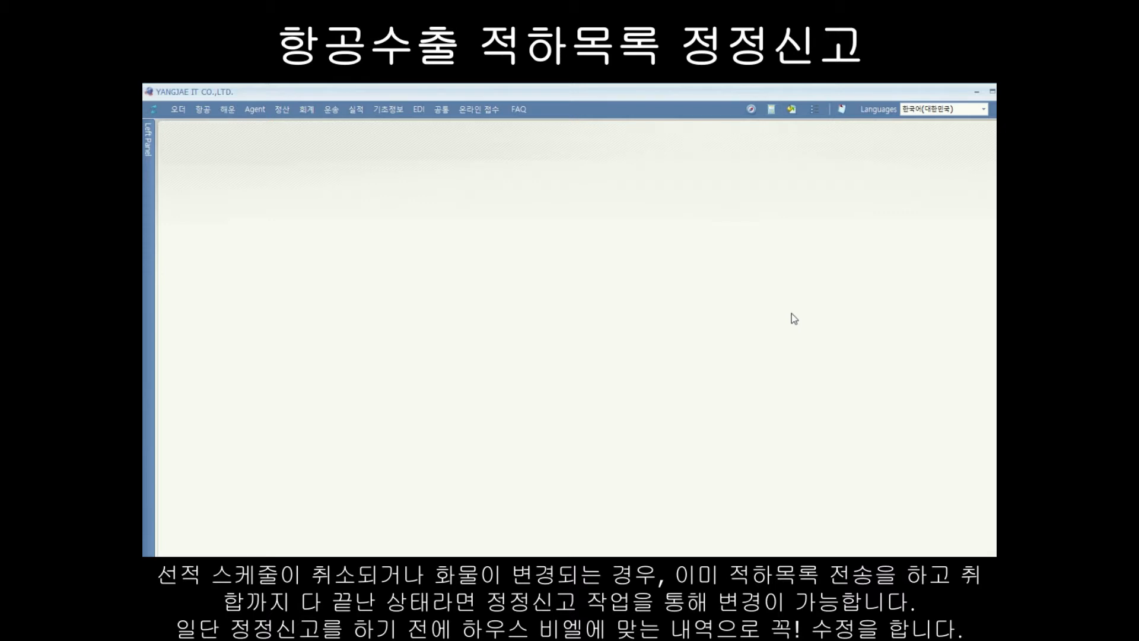
Step: Open the 항공 적하목록 정정신고 (수출/수입) form and load the house waybill with HAWB No YJT19082901
left_click(421, 112)
mouse_move(419, 127)
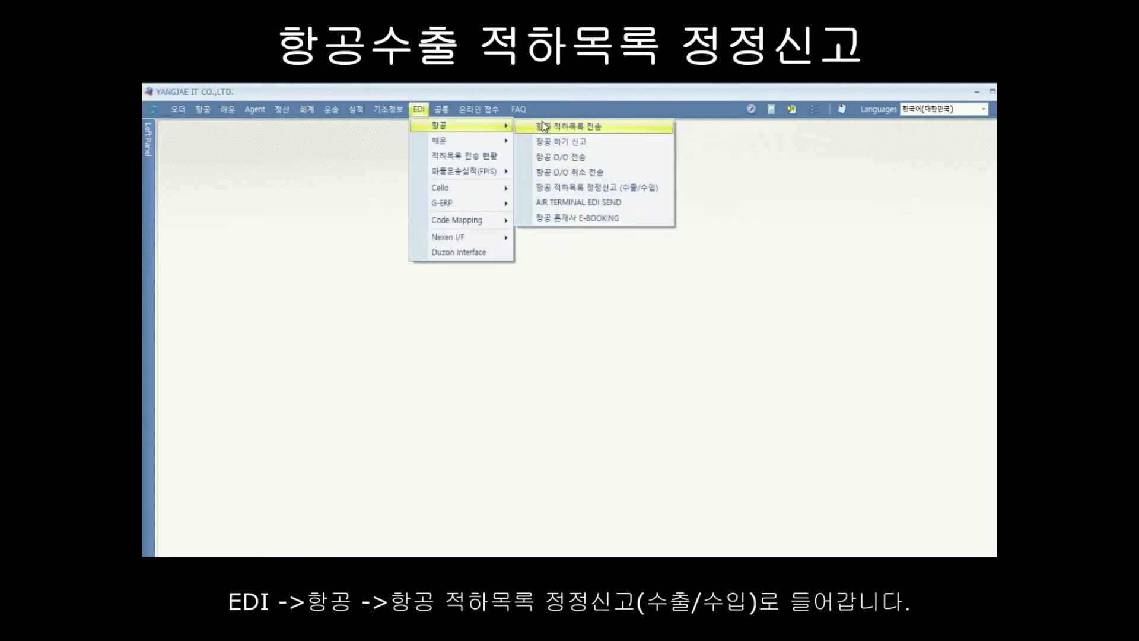
left_click(528, 188)
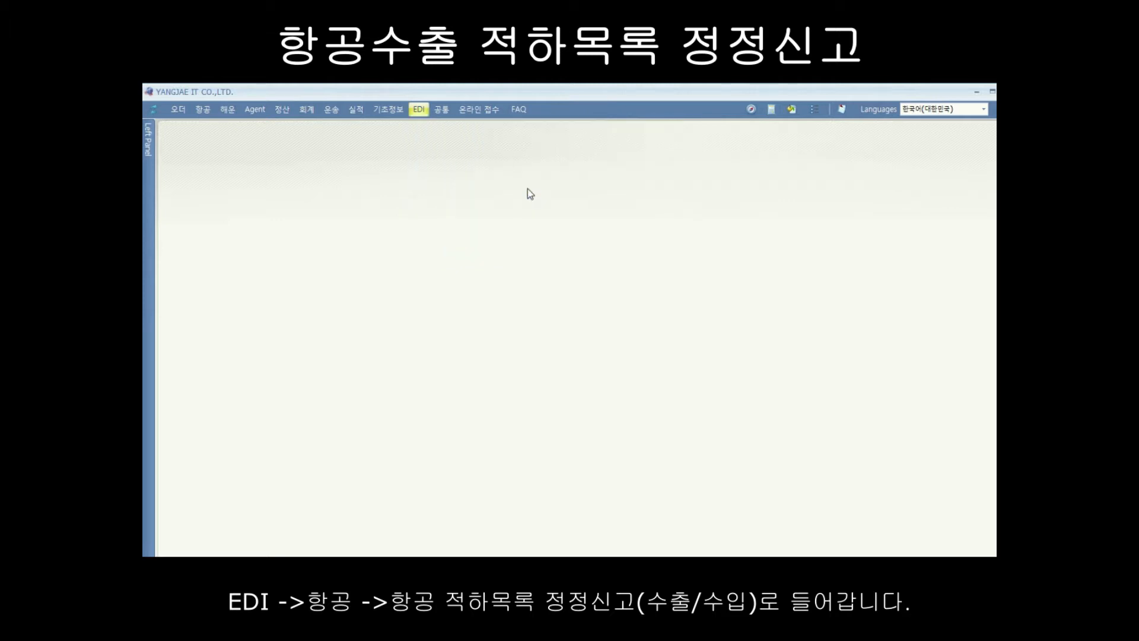
left_click(229, 194)
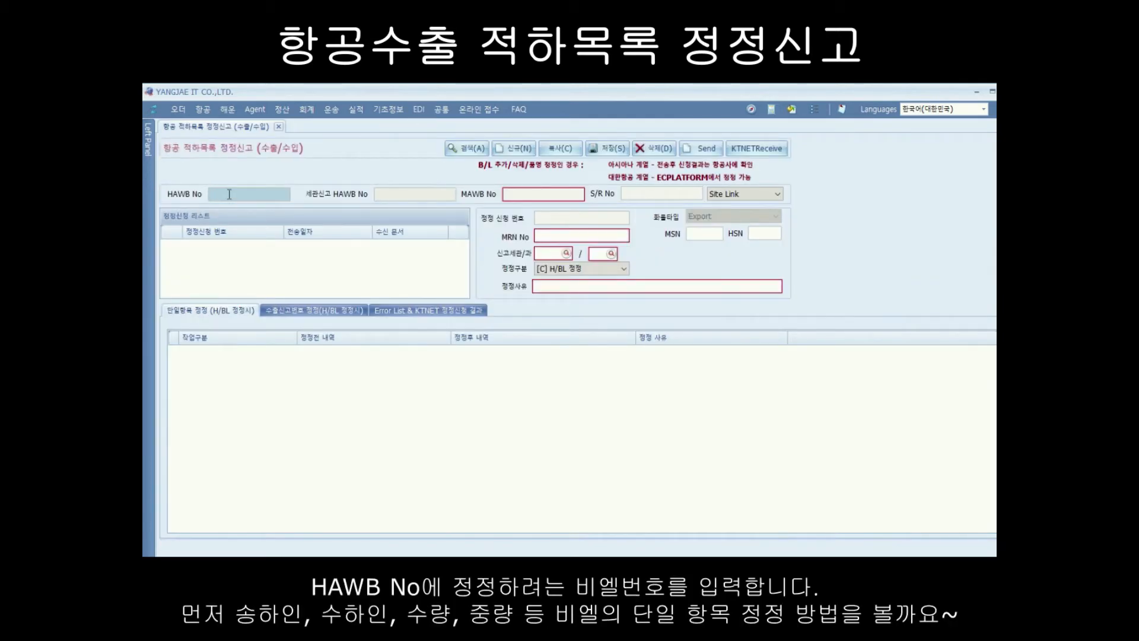
type("YJT19082901")
key("Return")
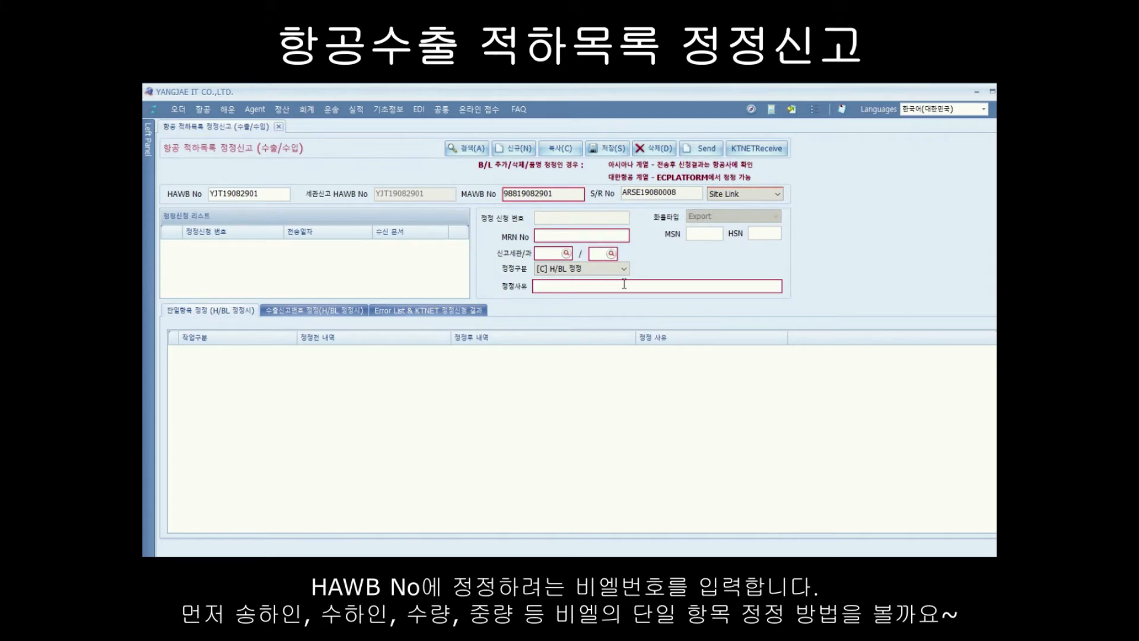
Step: Enter 19OIUJH654E as the MRN No, 1002 as the MSN and 0001 as the HSN
left_click(563, 236)
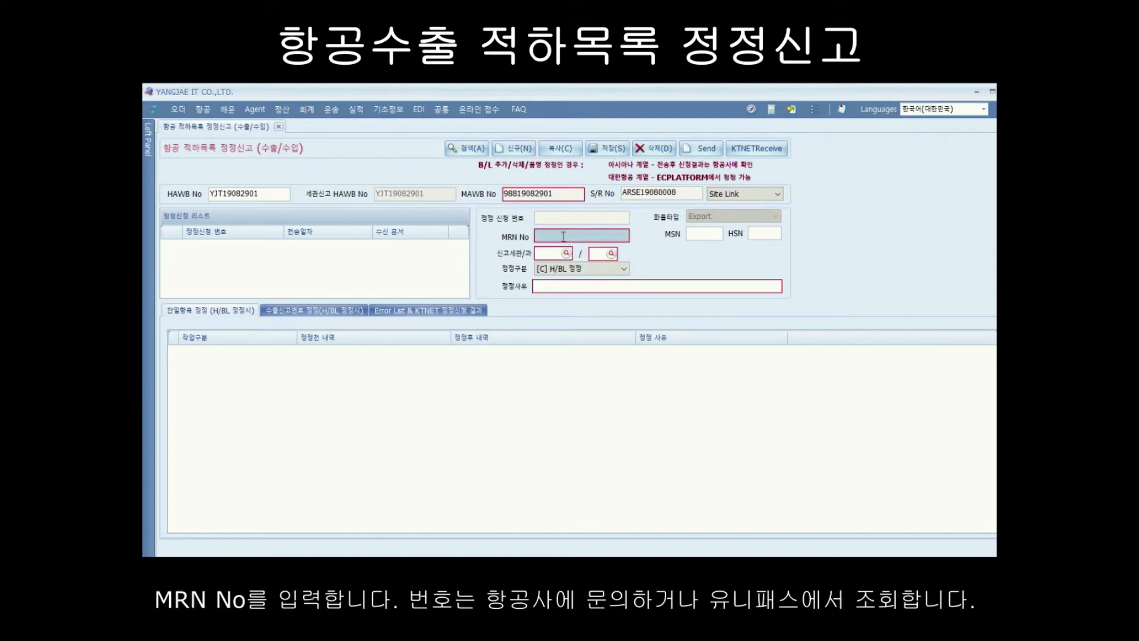
type("19")
type("01")
type("UJH654")
type("1")
key("BackSpace")
type("E")
key("Tab")
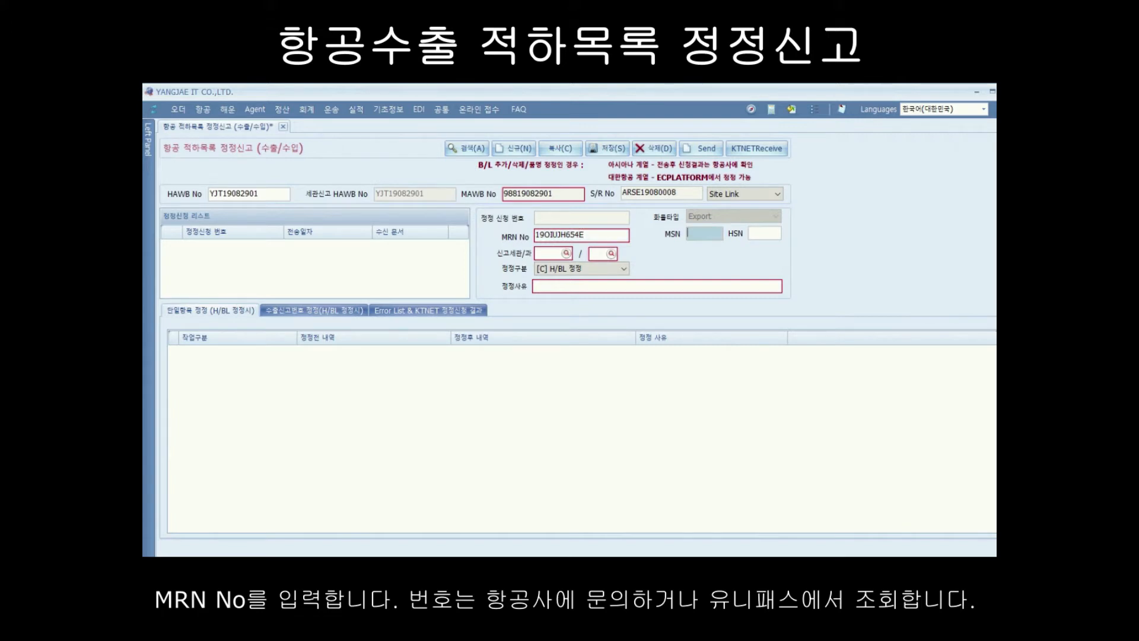
type("1002")
key("Tab")
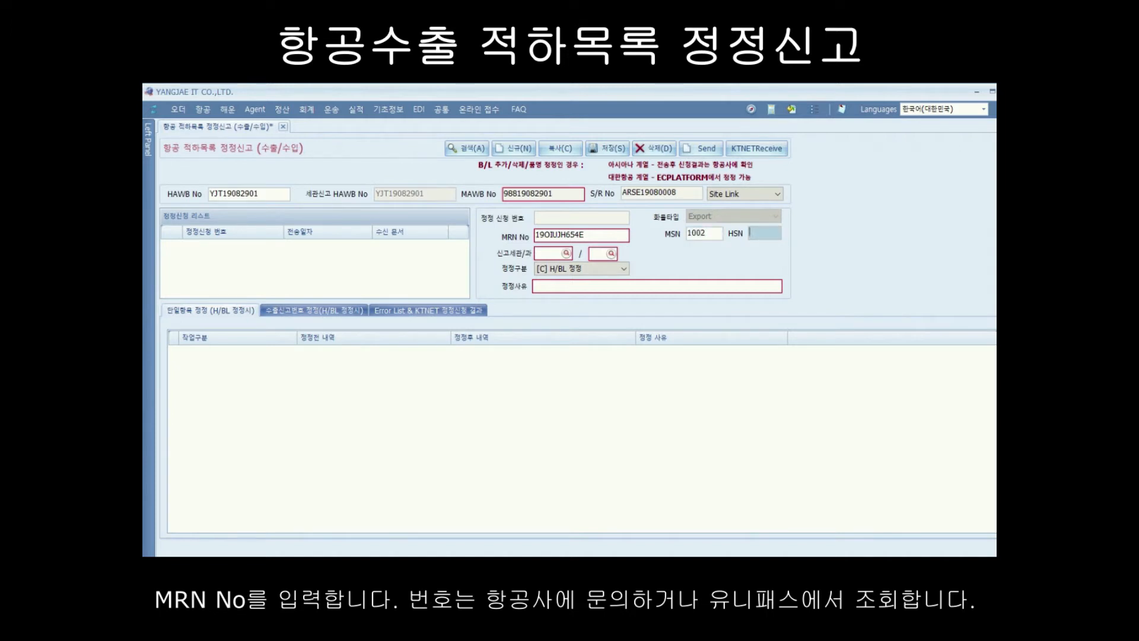
type("0001")
Step: Set the customs office to 040 and department to 10, keep amendment type [C] H/BL 정정, and enter 화주요청 as the 정정사유
left_click(549, 253)
type("040")
key("Tab")
type("10")
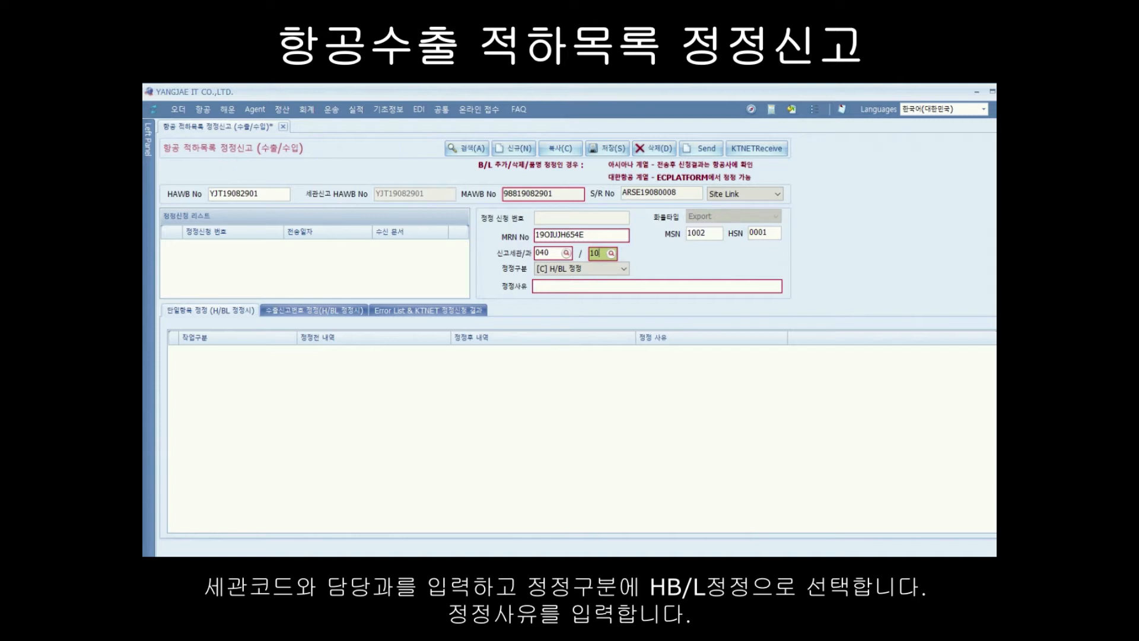
left_click(623, 269)
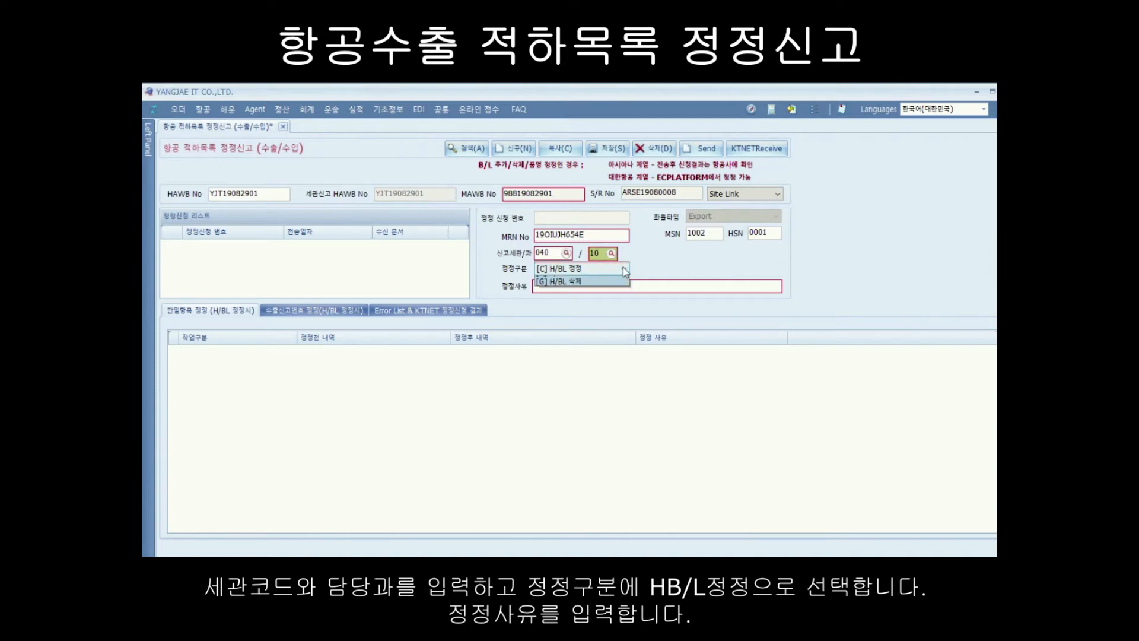
left_click(614, 280)
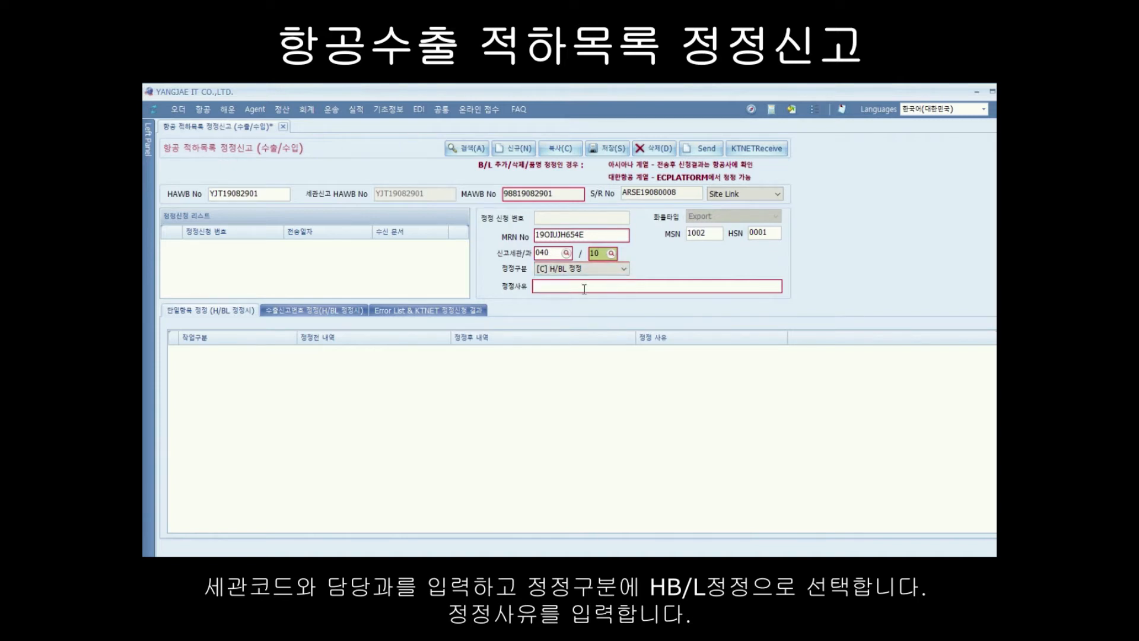
left_click(584, 287)
type("화주요청")
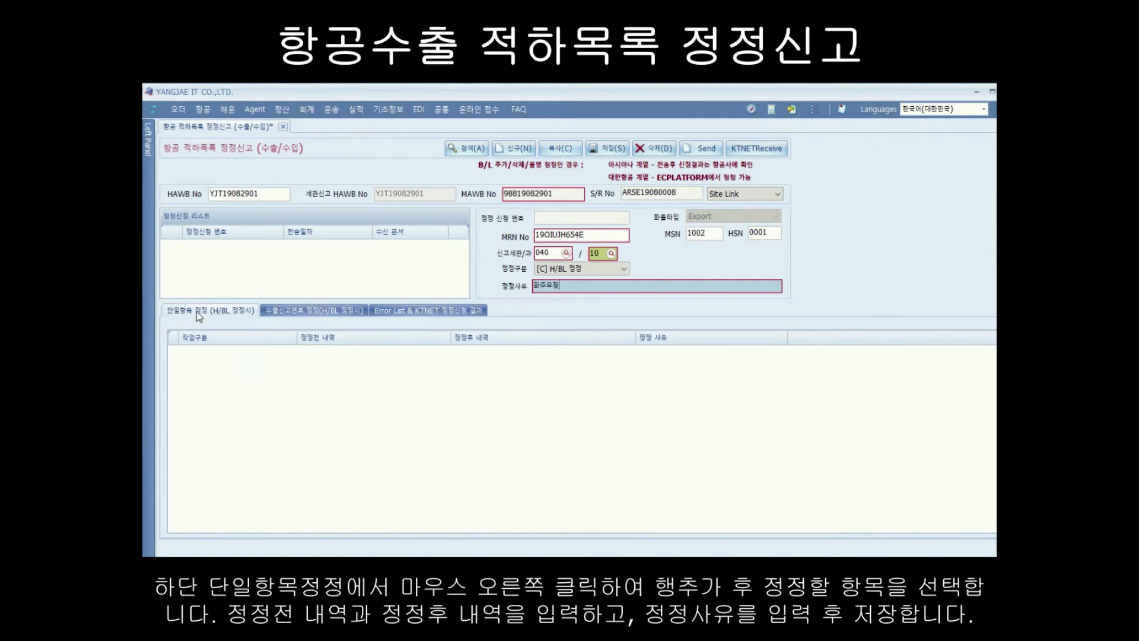
Step: Add a row to the single-item amendments with [CA] HB/L포장개수 as its 작업구분
right_click(232, 363)
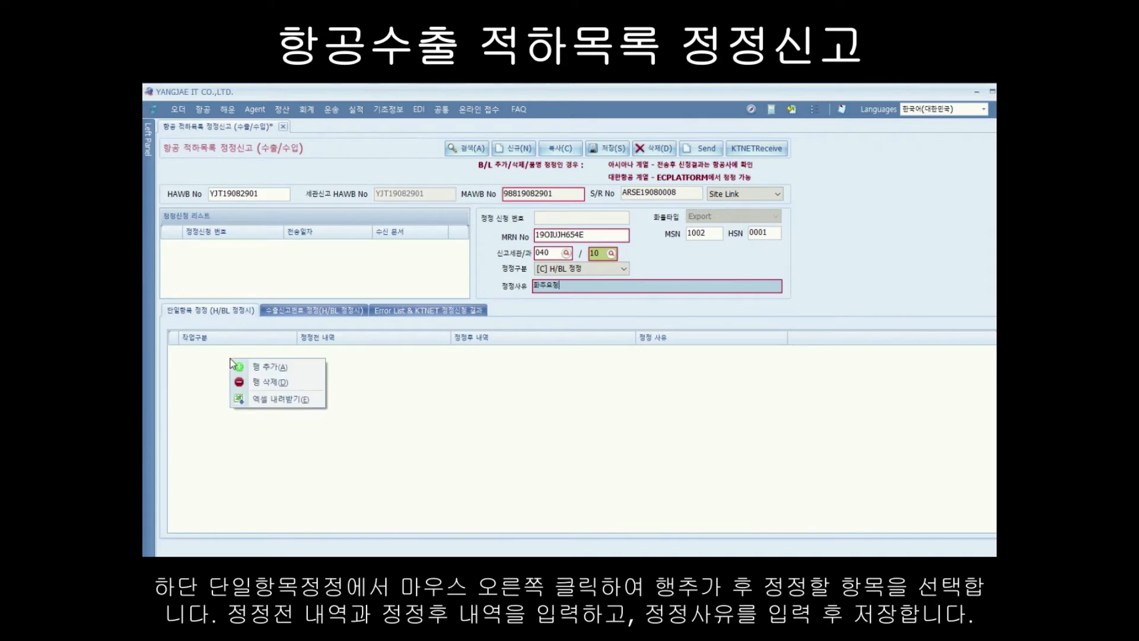
left_click(268, 366)
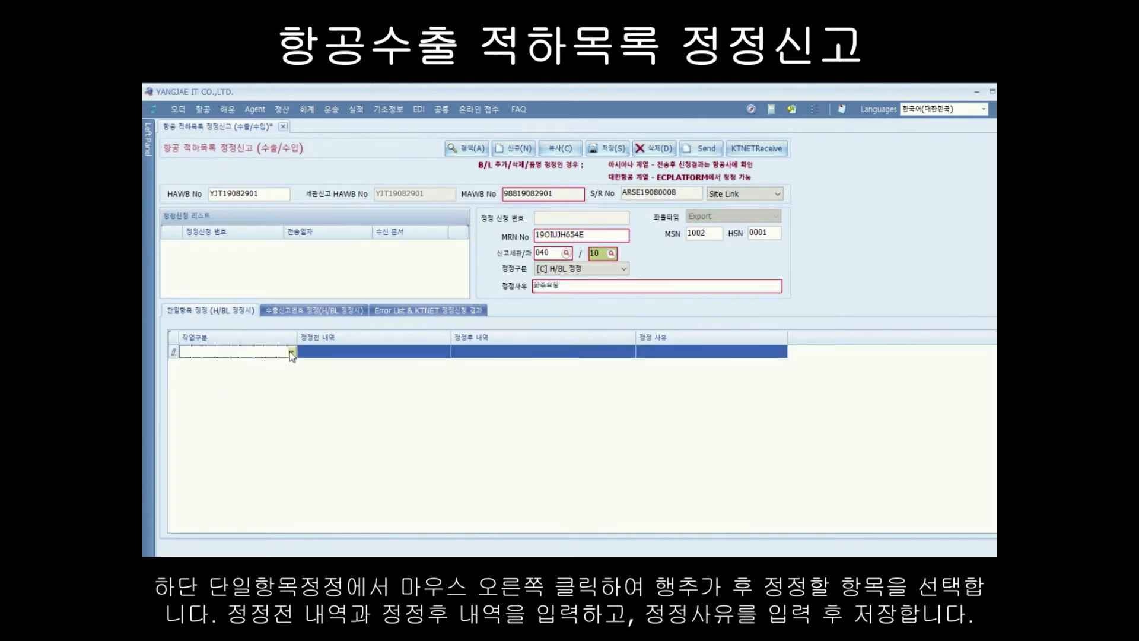
left_click(292, 351)
left_click_drag(311, 383, 311, 431)
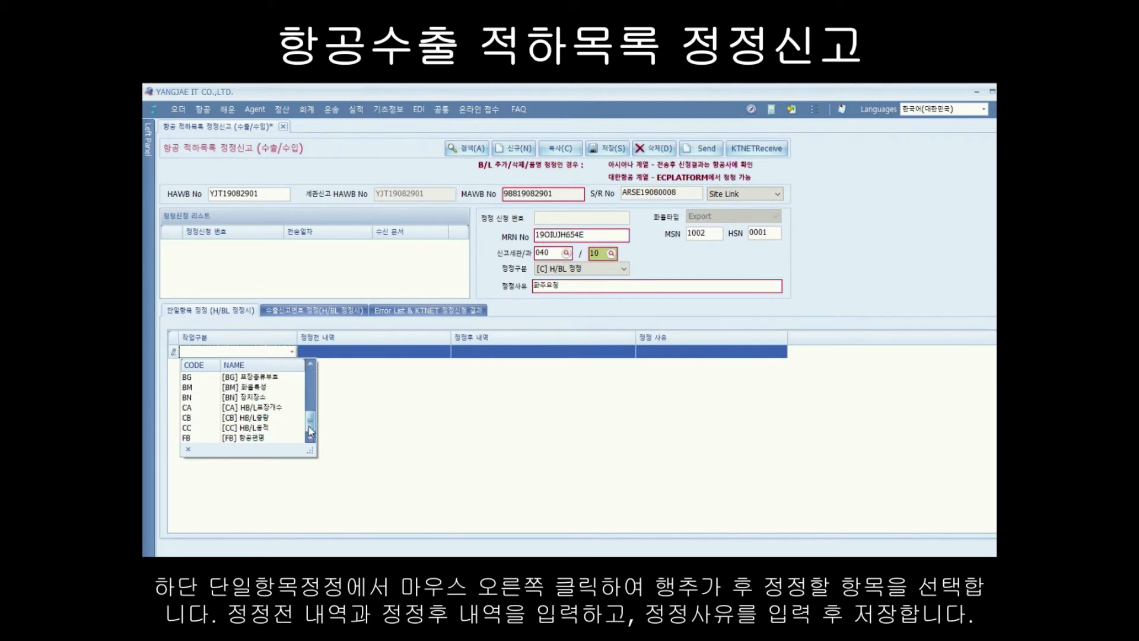
left_click(279, 407)
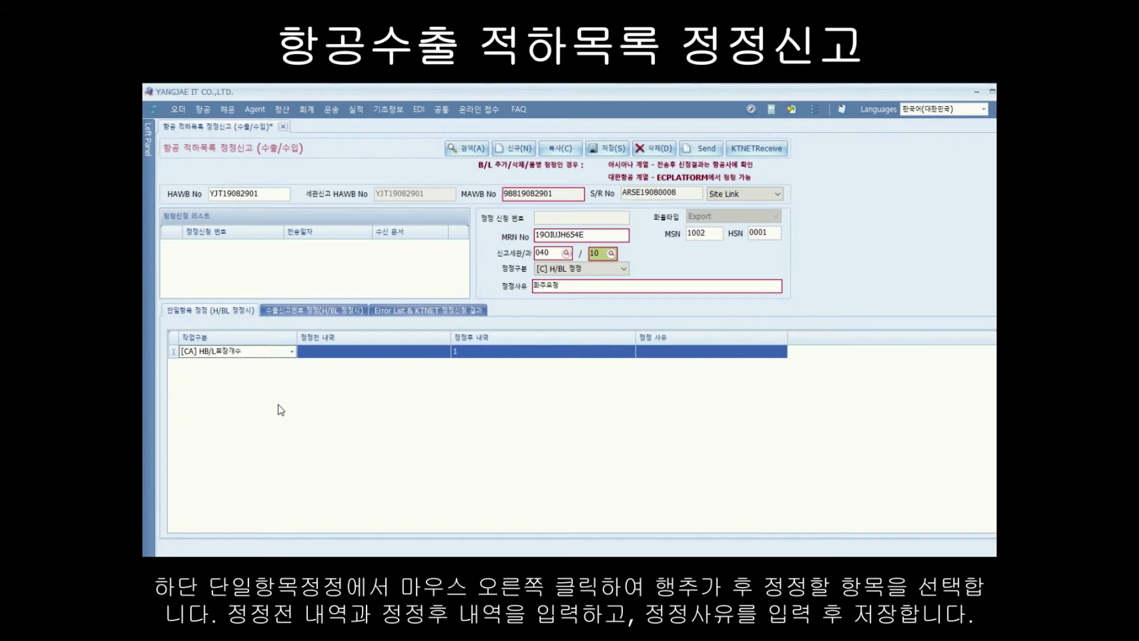
Step: Fill the package-count row with 3 as the 정정전 내역 and 화주요청 as the 정정 사유
left_click(327, 352)
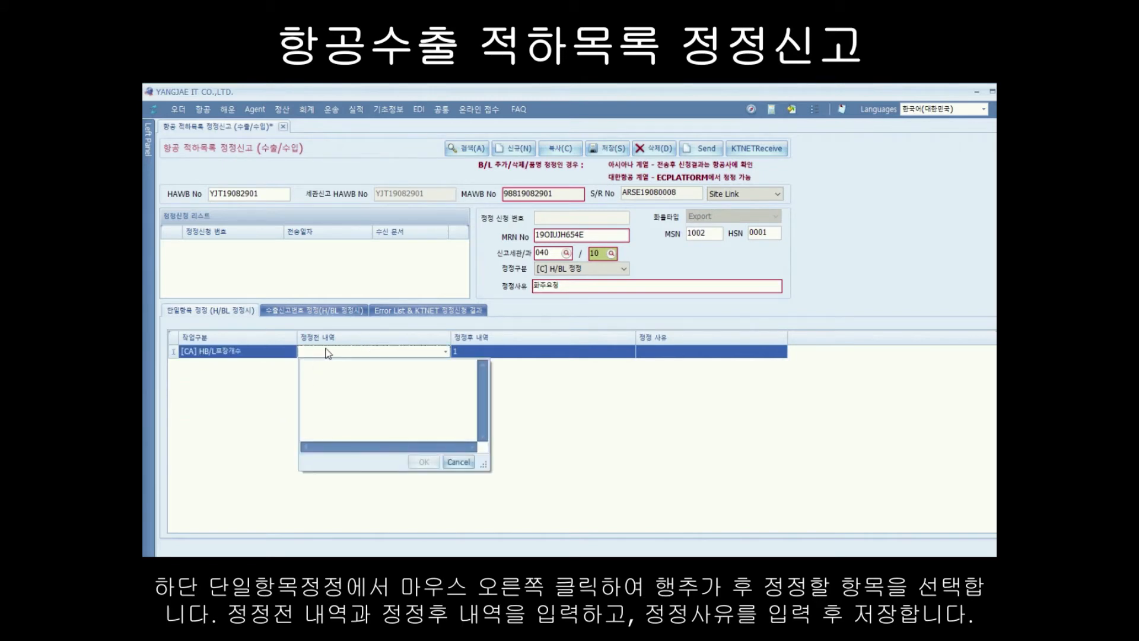
type("3")
left_click(424, 462)
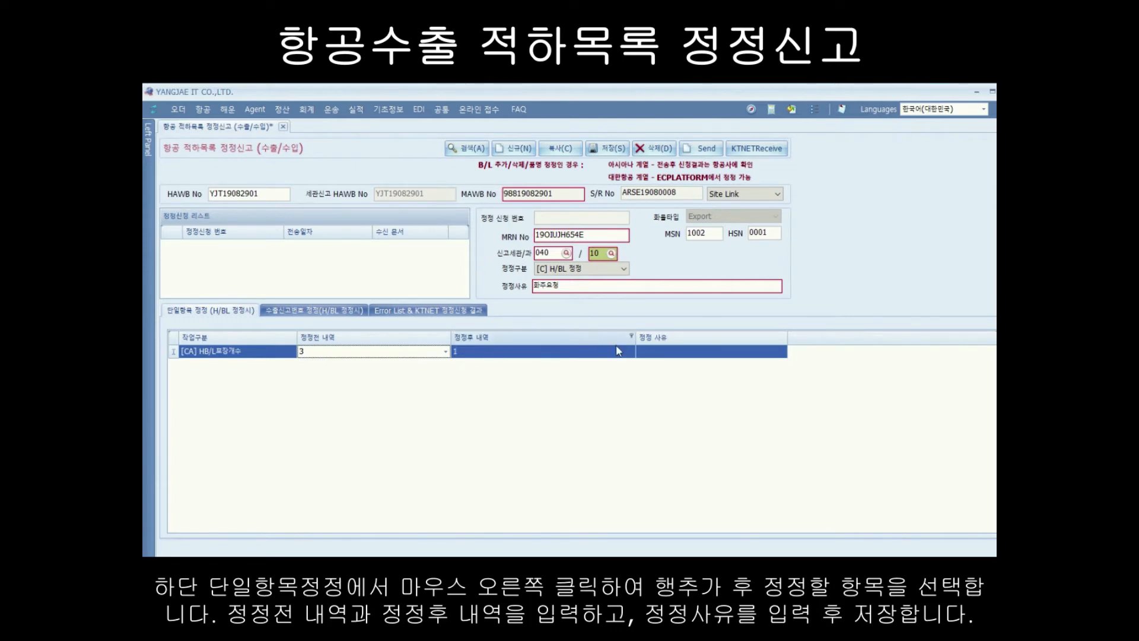
left_click(647, 352)
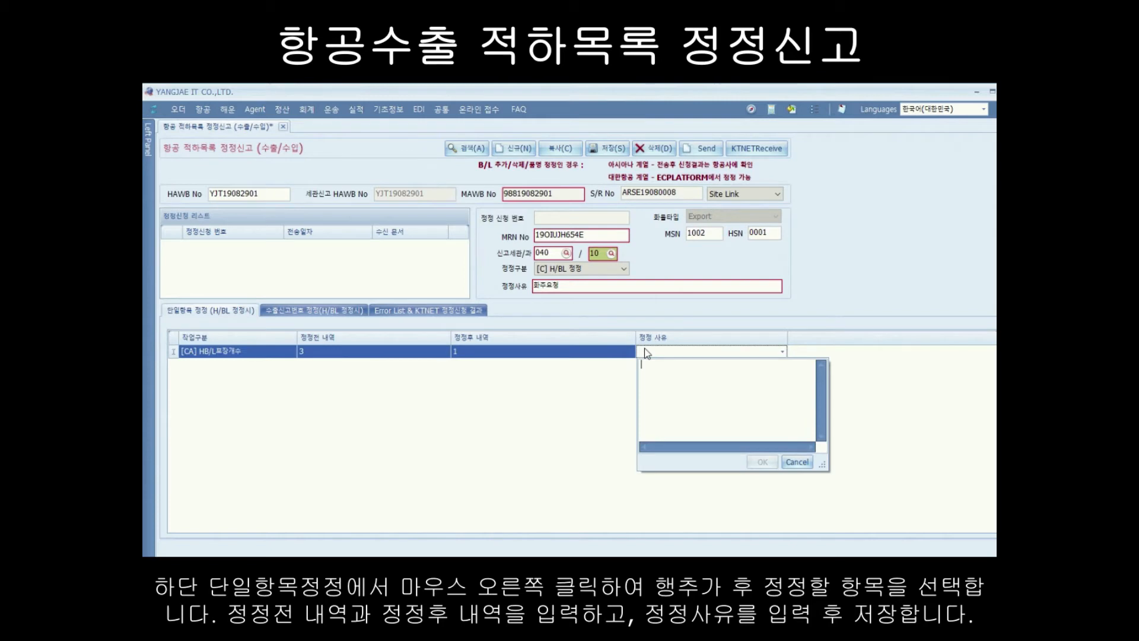
type("화주요청")
left_click(762, 462)
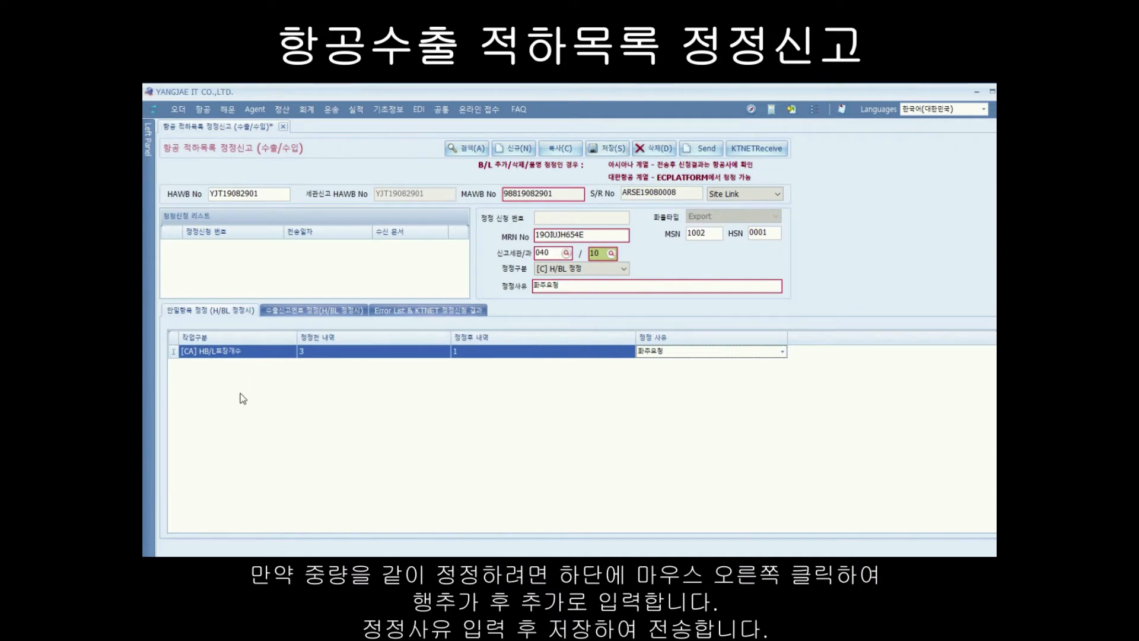
Step: Add a second single-item amendment row with [CB] HB/L중량 as its 작업구분
right_click(232, 377)
left_click(255, 377)
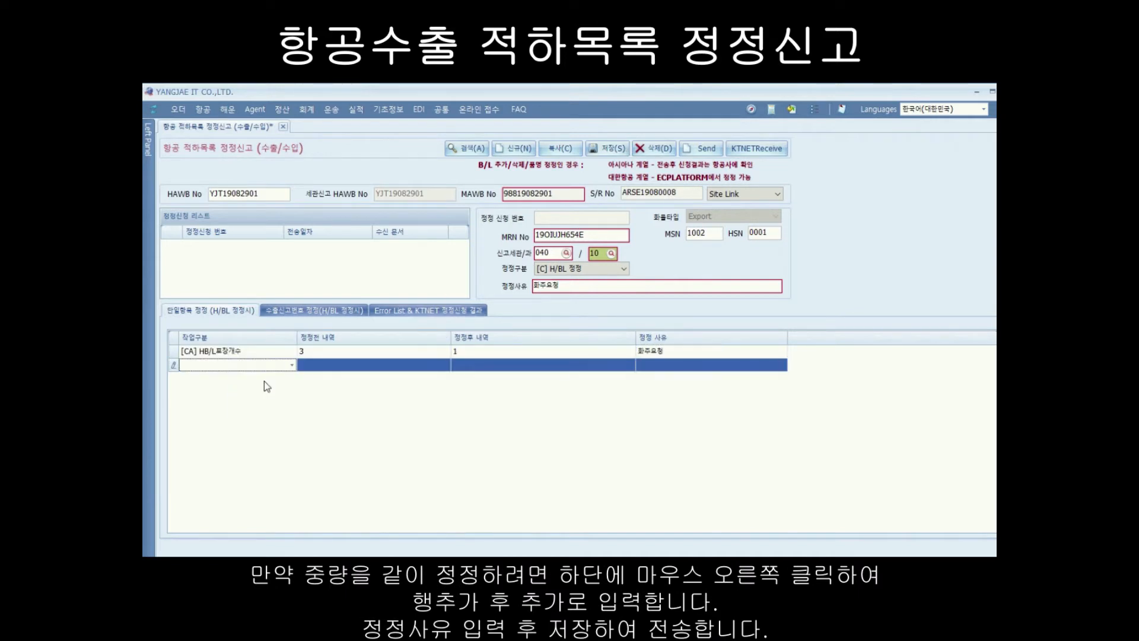
left_click(291, 364)
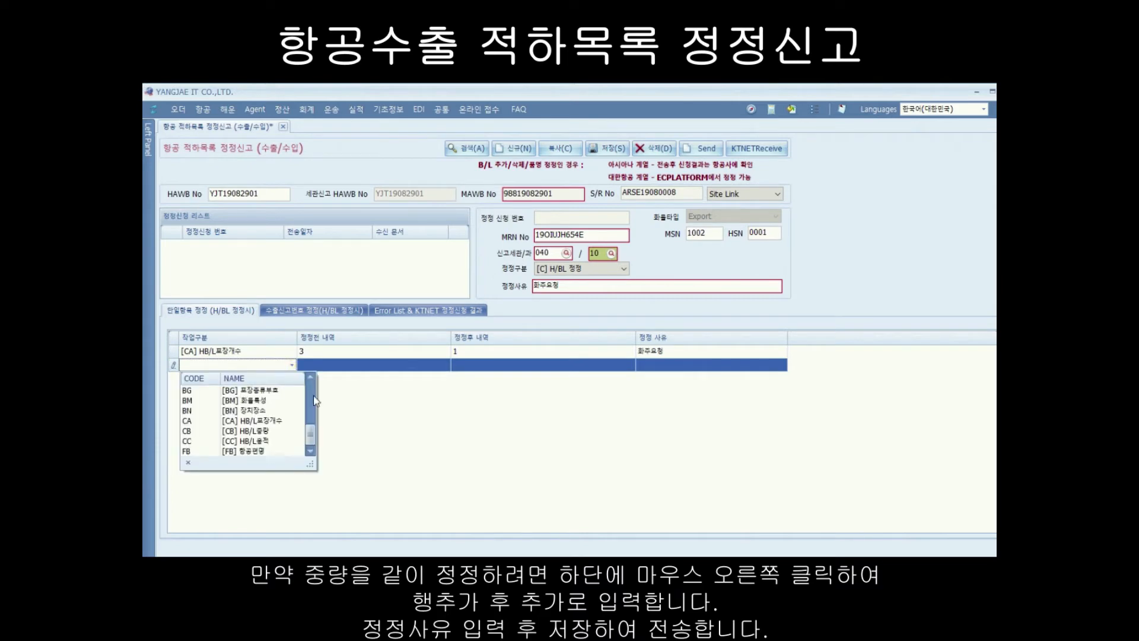
left_click(254, 432)
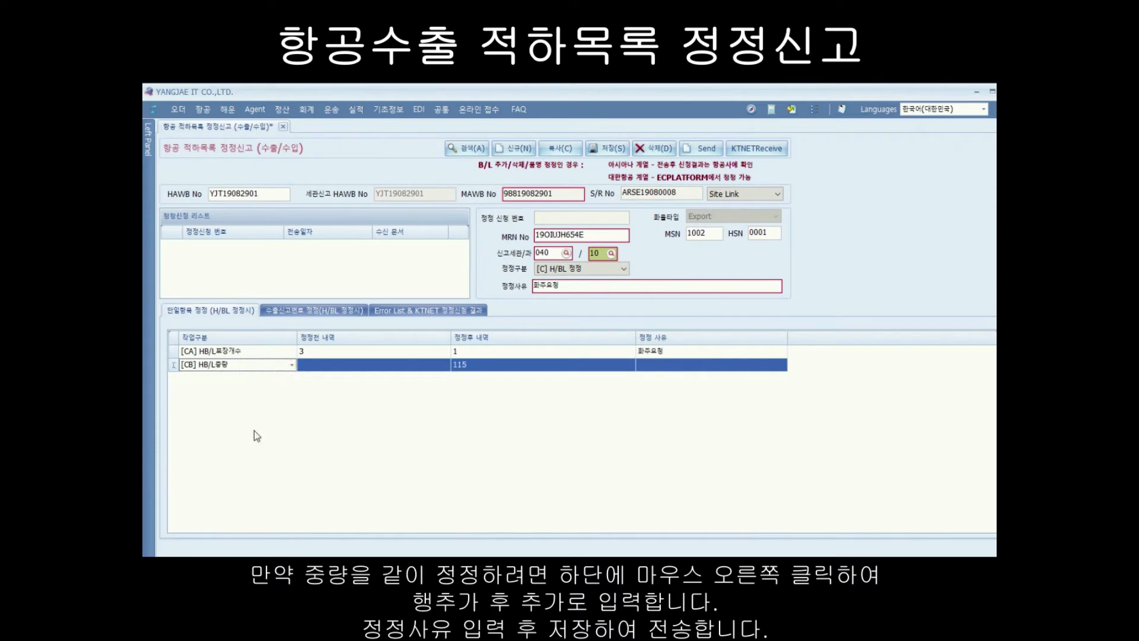
Step: Fill the weight row with 409 as the 정정전 내역 and 화주요청 as the 정정 사유
left_click(315, 365)
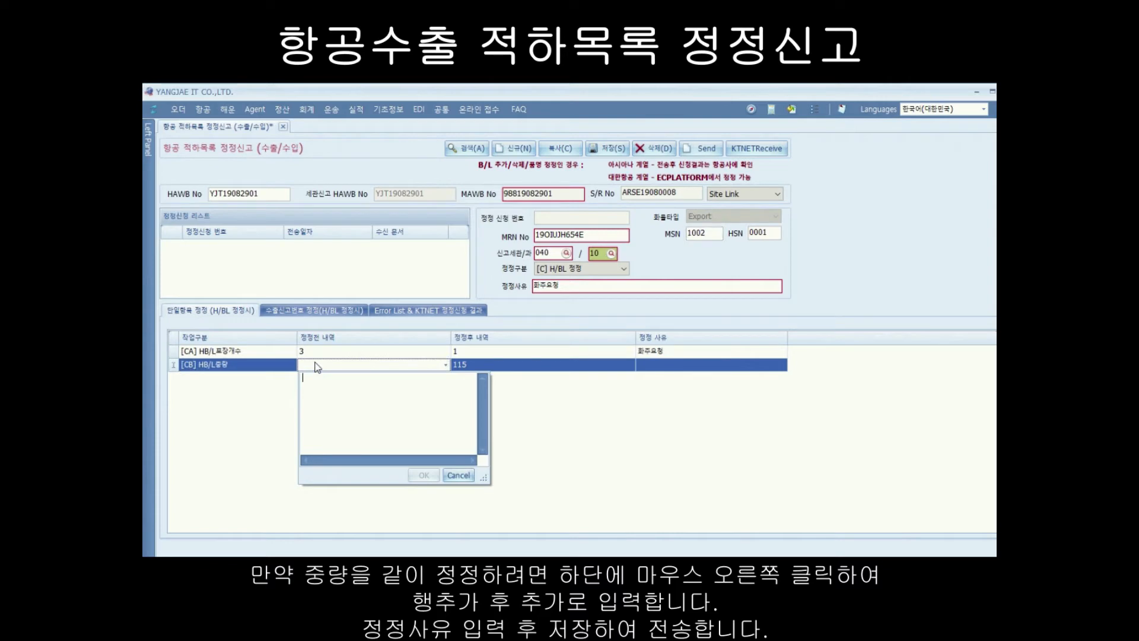
type("409")
left_click(425, 475)
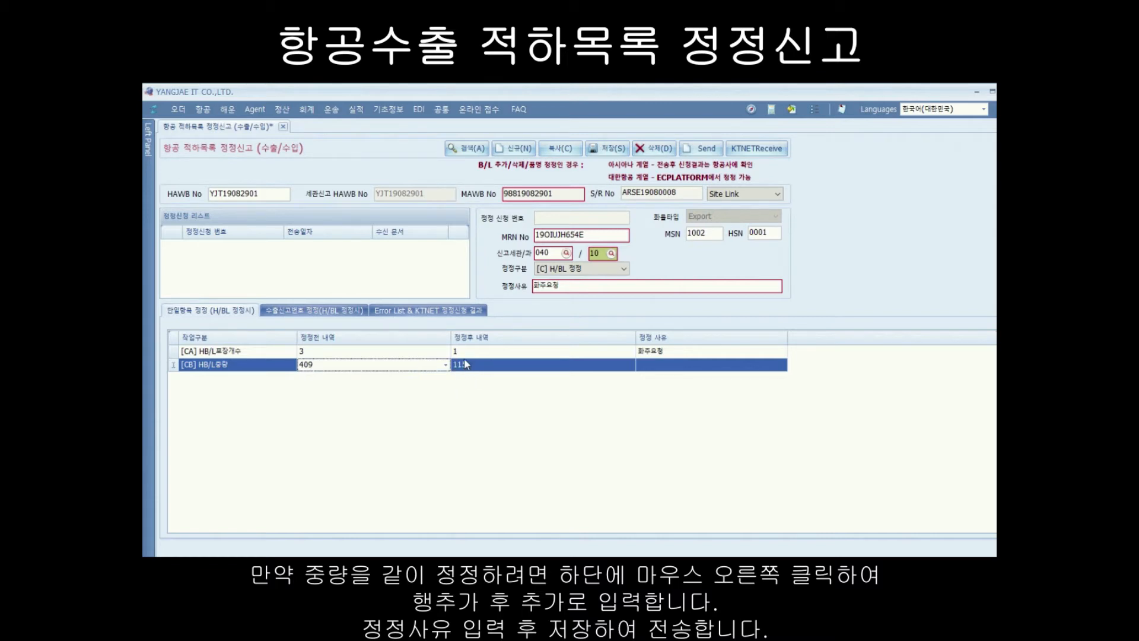
left_click(658, 366)
type("화물")
type("요청")
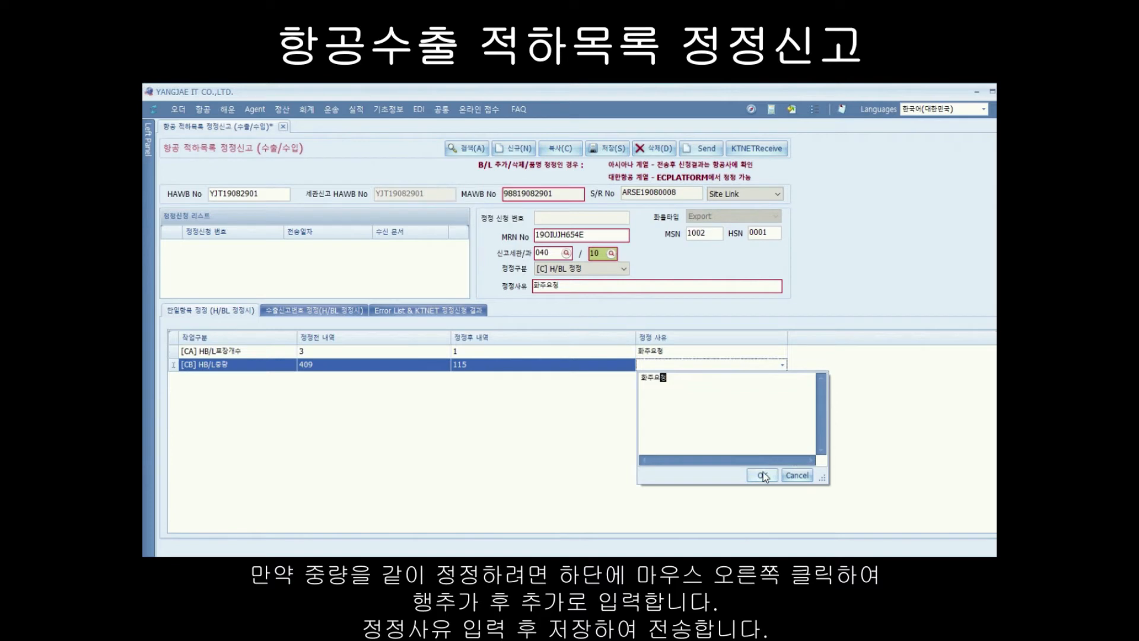
left_click(763, 475)
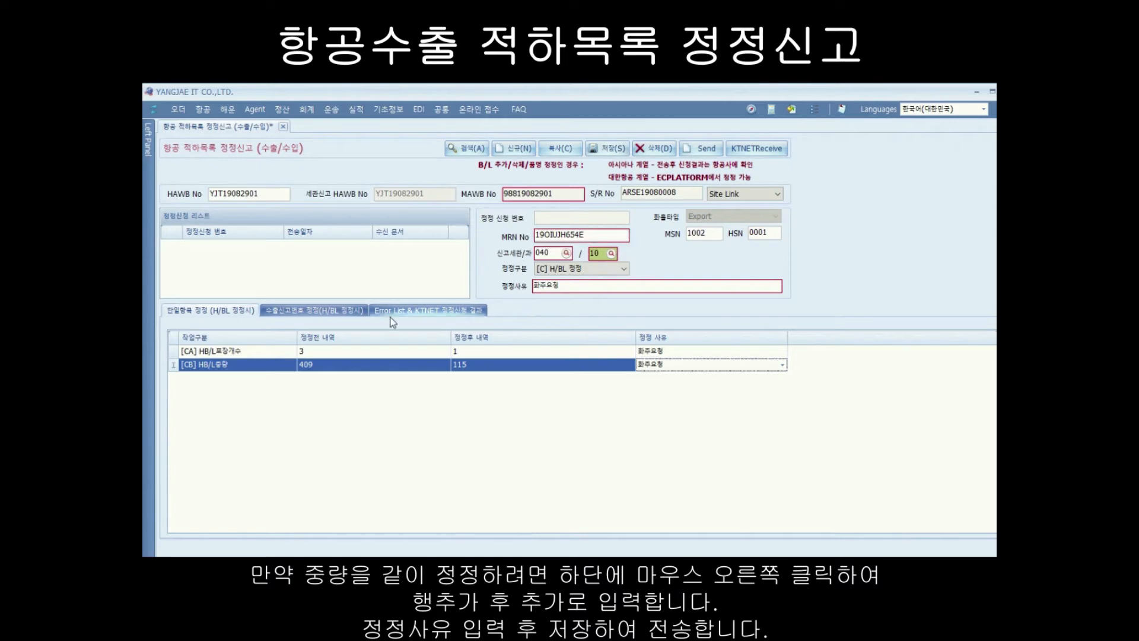
left_click(315, 312)
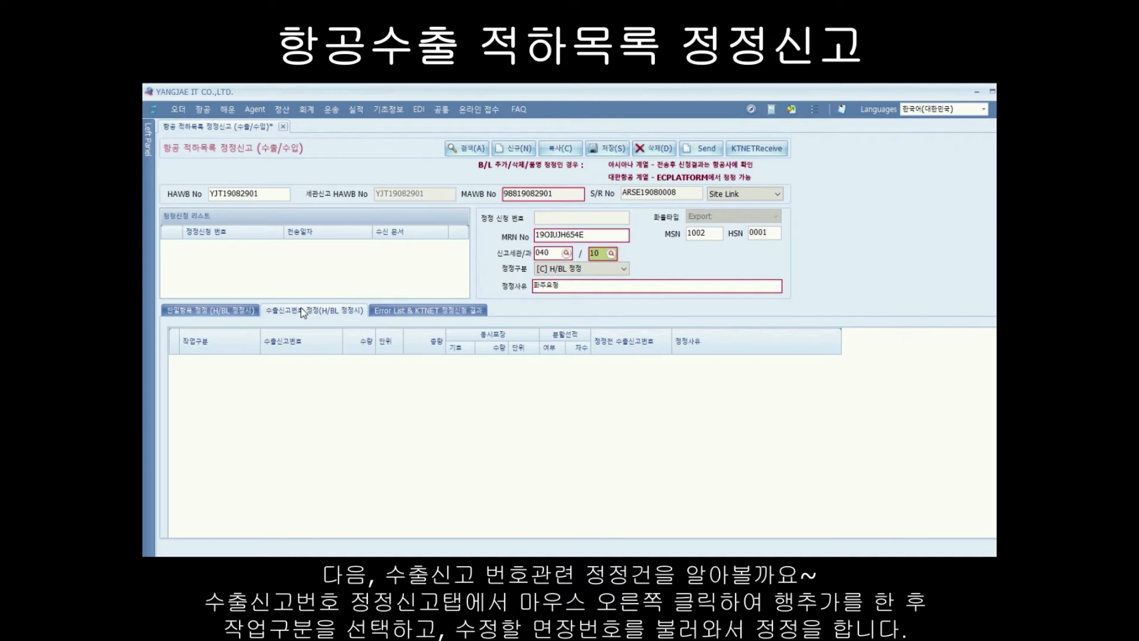
right_click(227, 363)
left_click(269, 373)
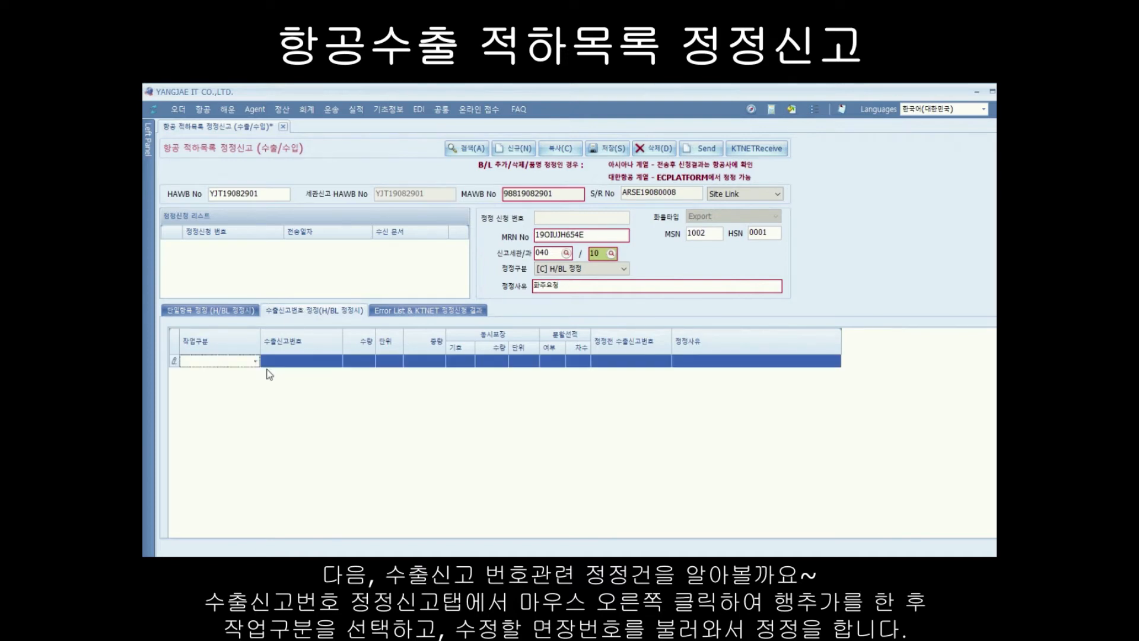
left_click(256, 360)
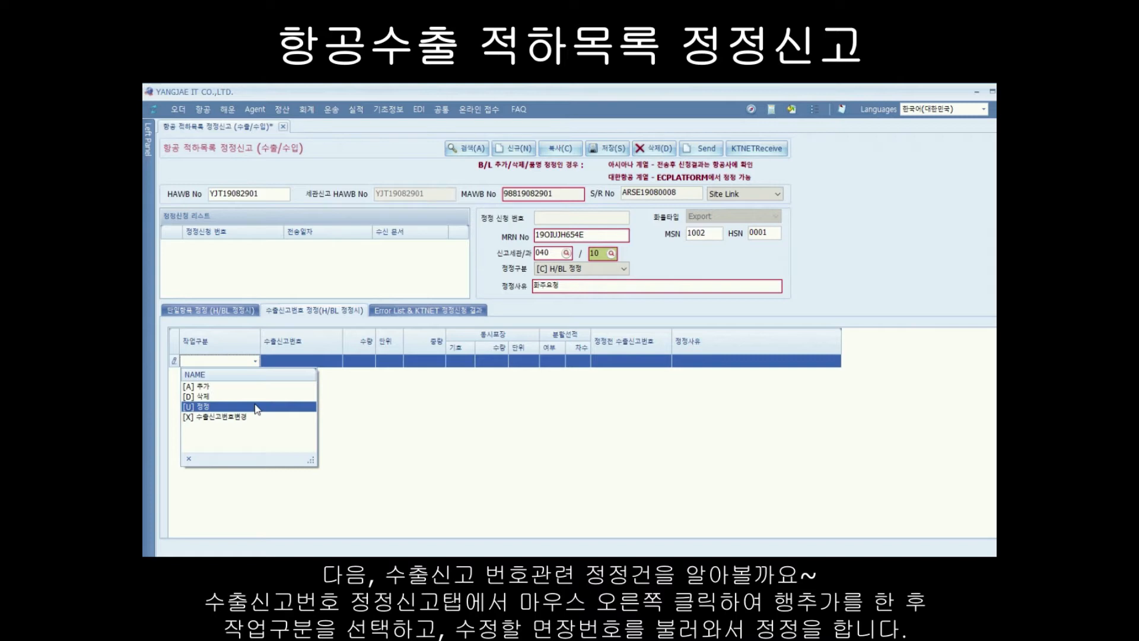
left_click(256, 409)
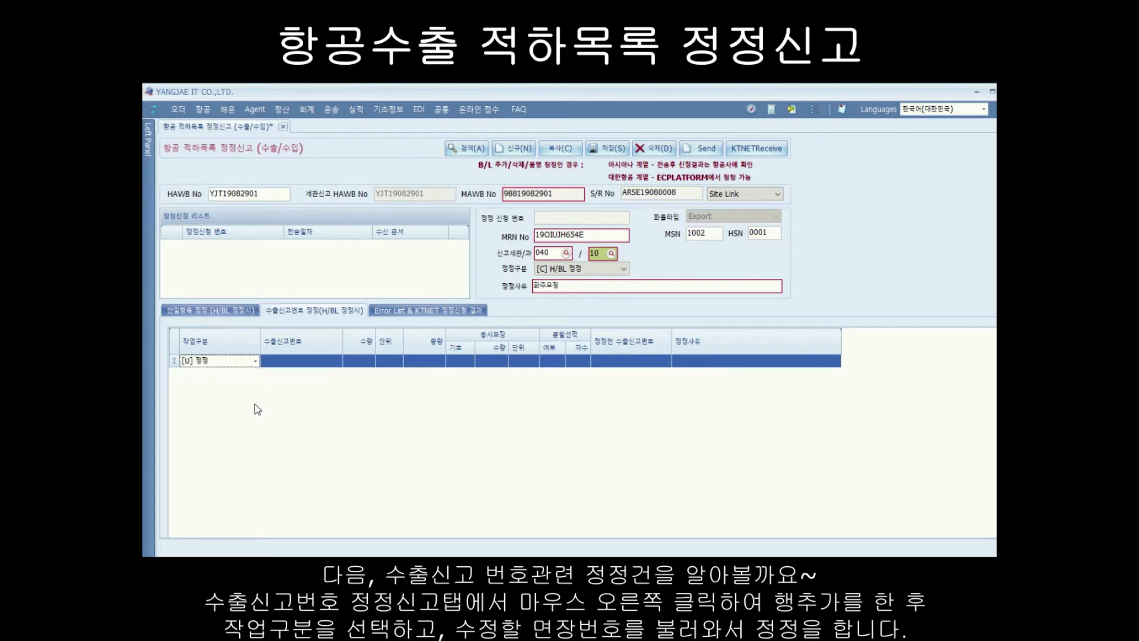
left_click(337, 361)
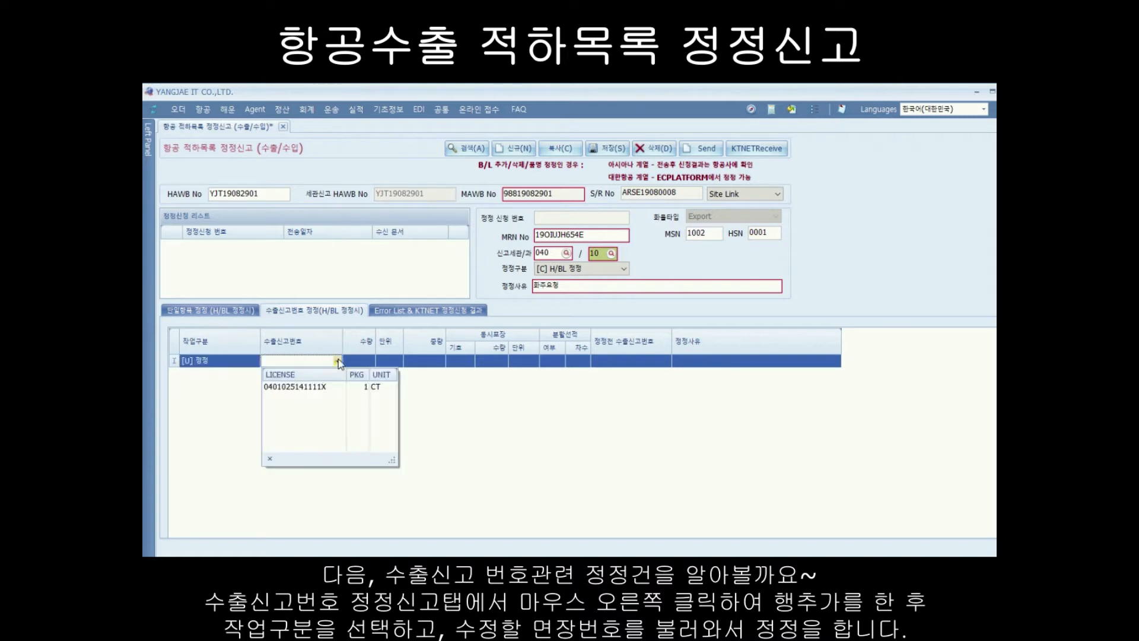
left_click(316, 387)
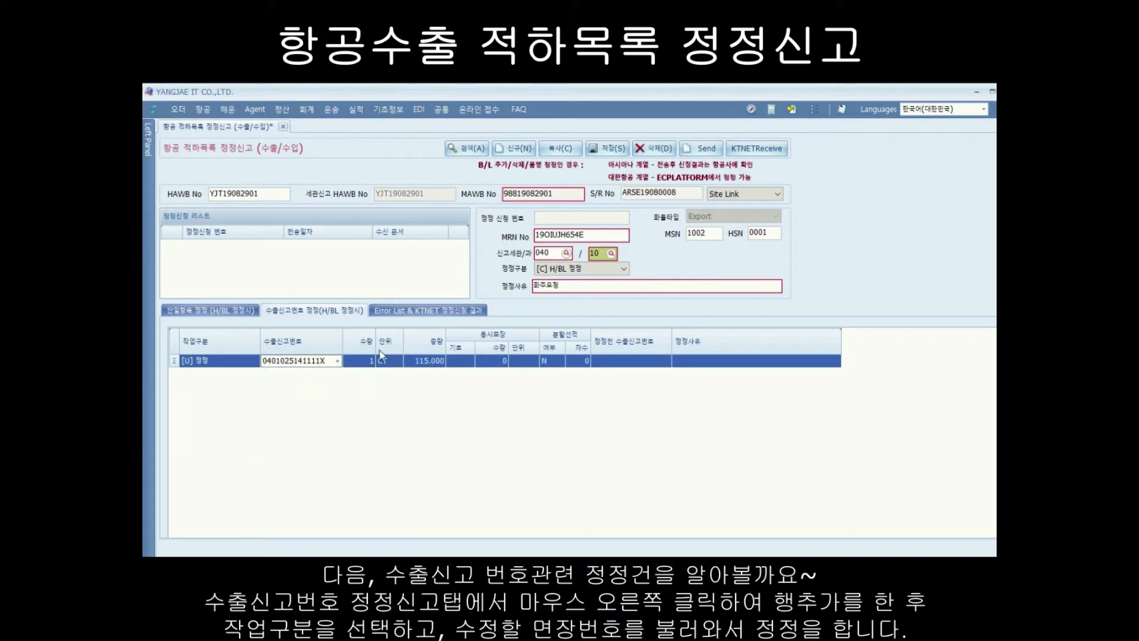
Step: Enter 화주요청 as the 정정사유 of the export declaration row, and return to the single-item amendment list
left_click(708, 362)
type("화주요청")
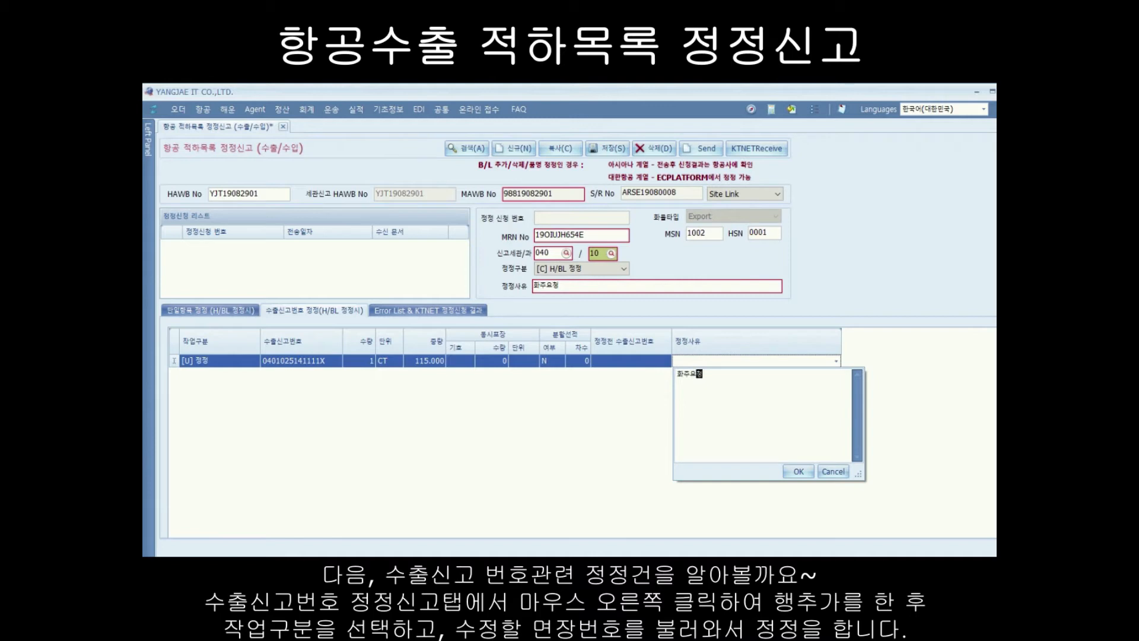
left_click(803, 471)
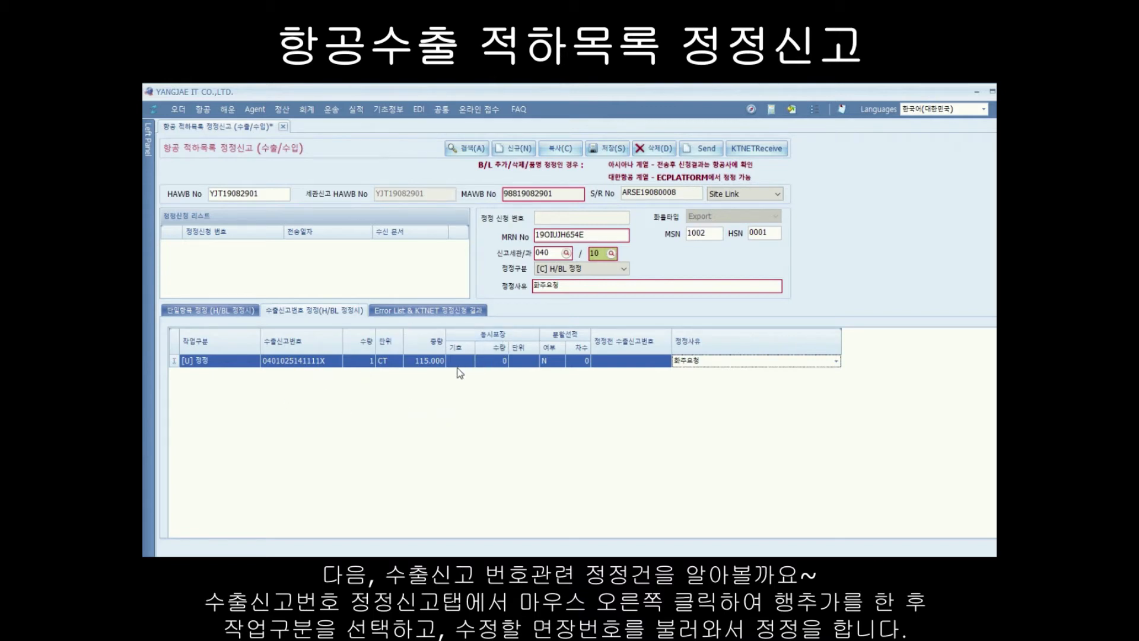
left_click(221, 313)
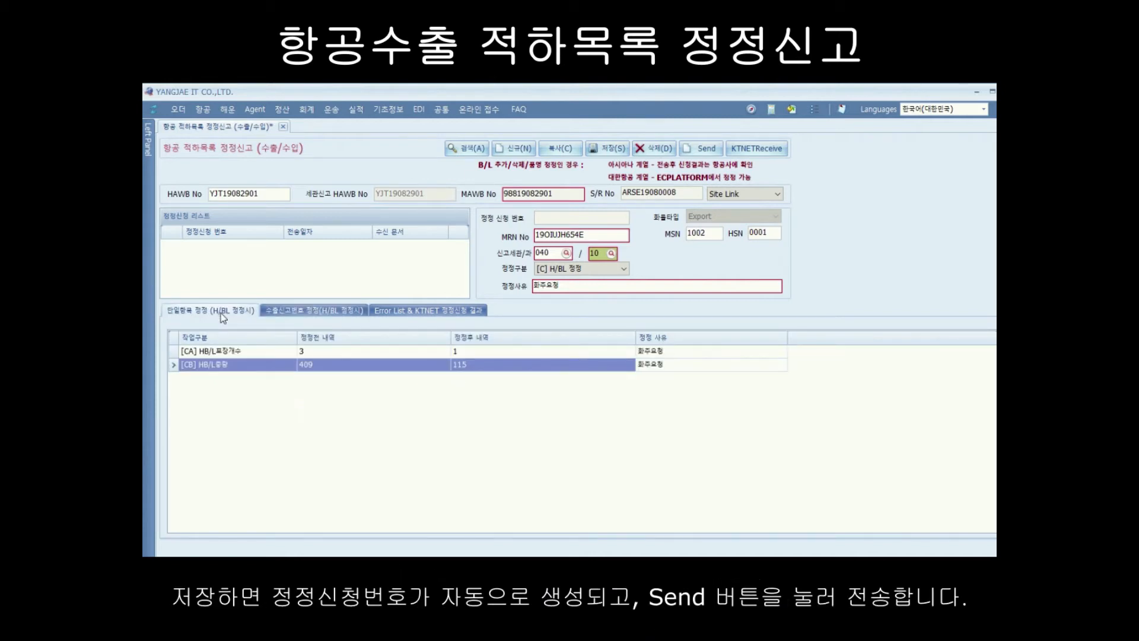
Step: Save the manifest amendment with its package-count, weight and export declaration rows
left_click(287, 311)
left_click(223, 310)
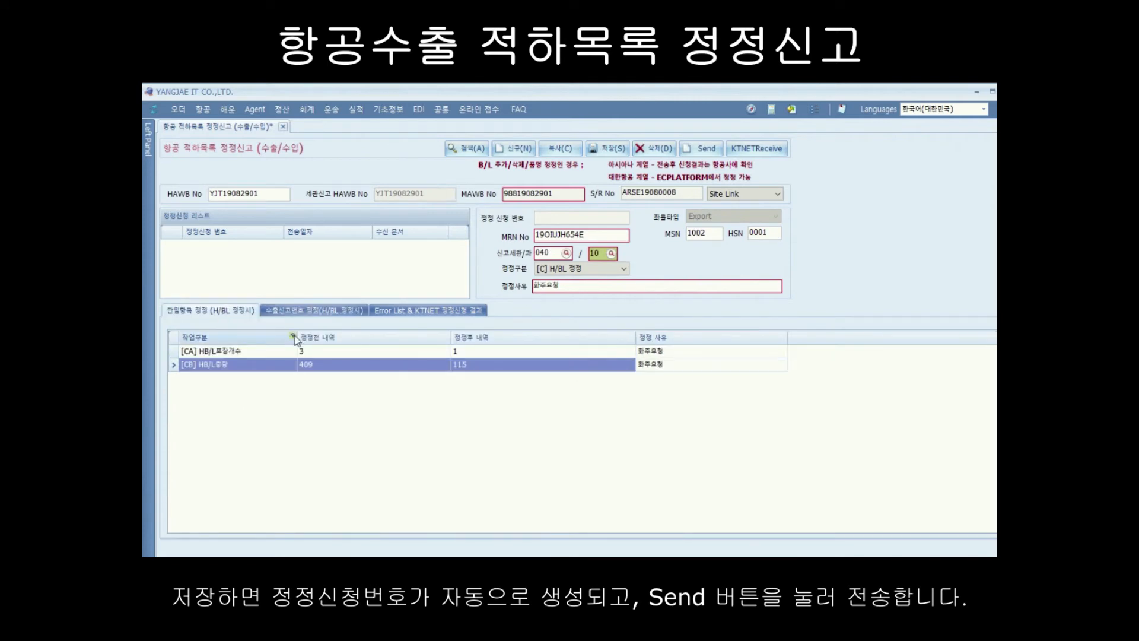
left_click(604, 149)
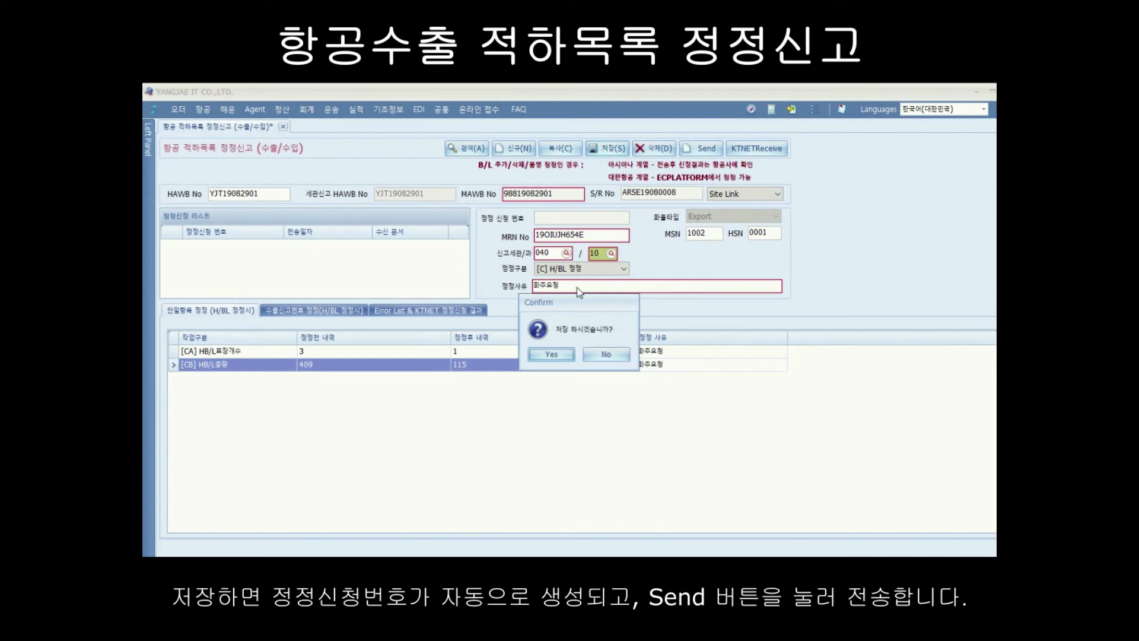
left_click(552, 355)
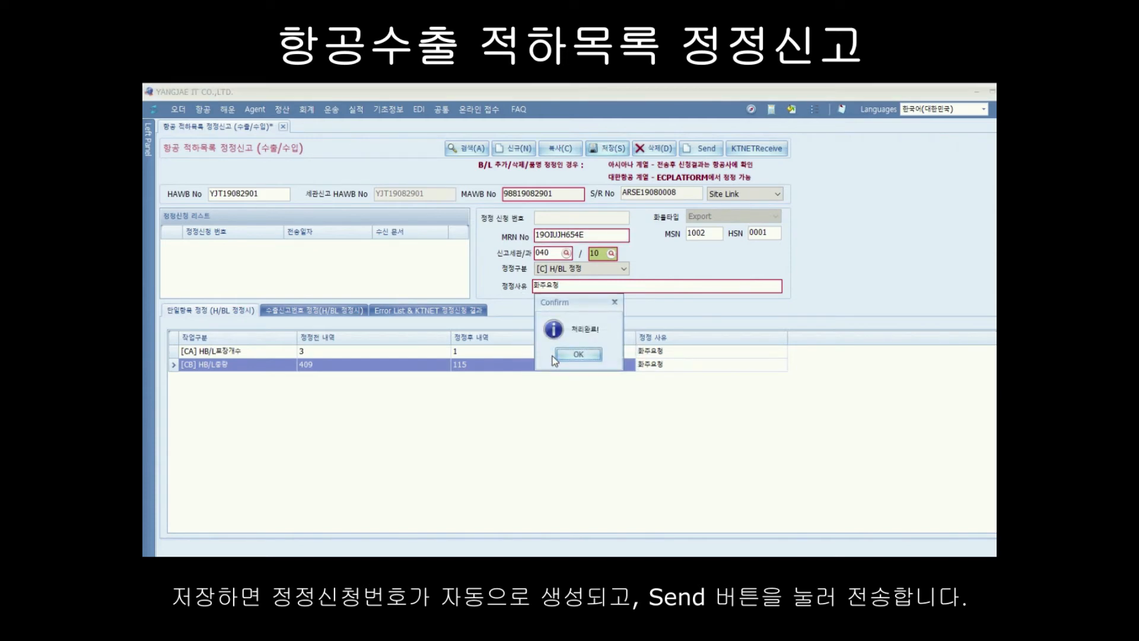
left_click(553, 356)
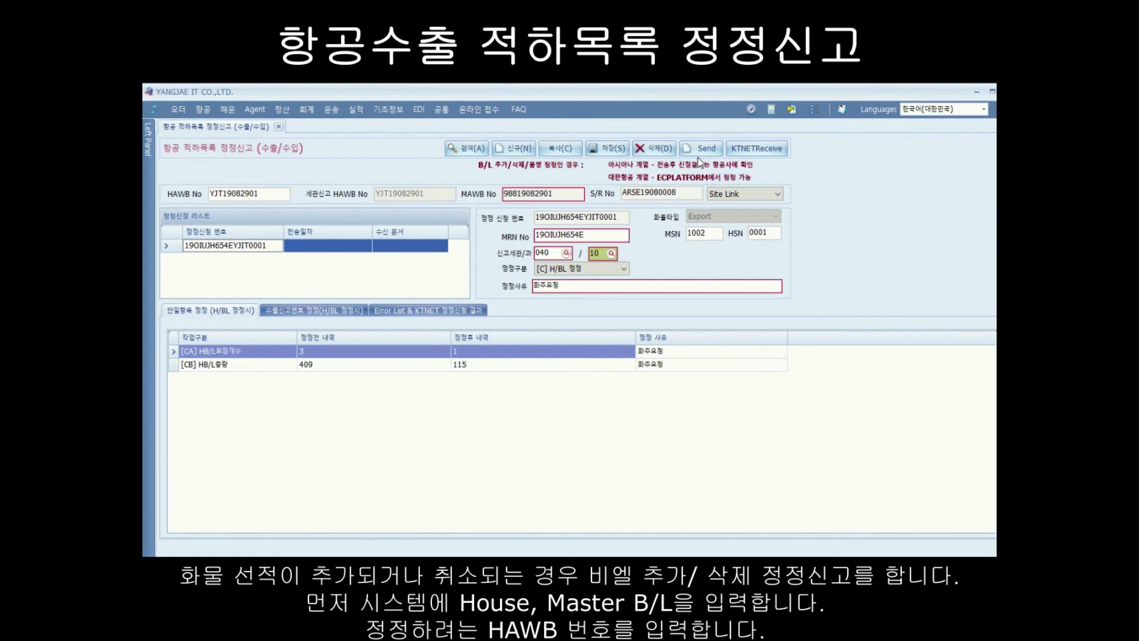
Step: Change the HAWB No to YJT190829011 and look up that house waybill in the amendment form
left_click(273, 195)
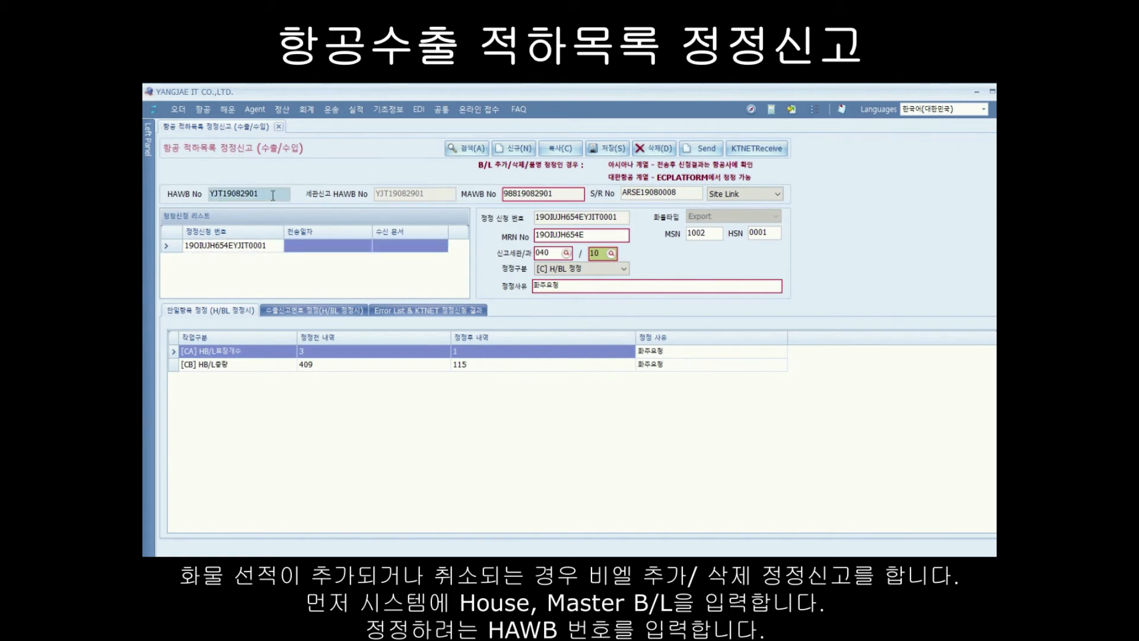
type("1")
left_click(466, 150)
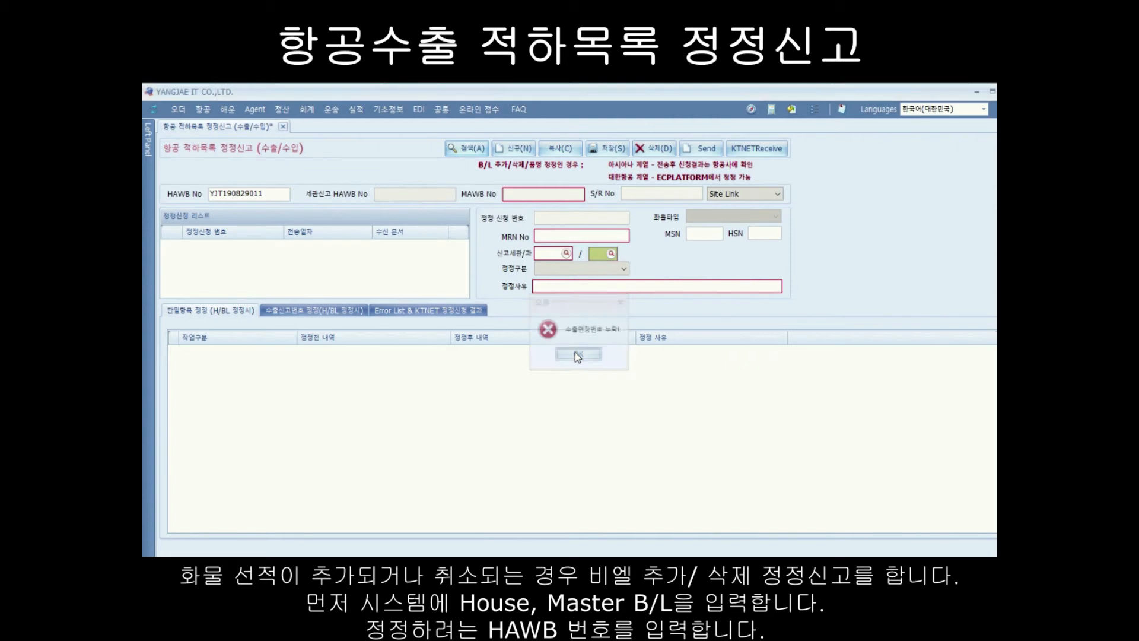
left_click(576, 354)
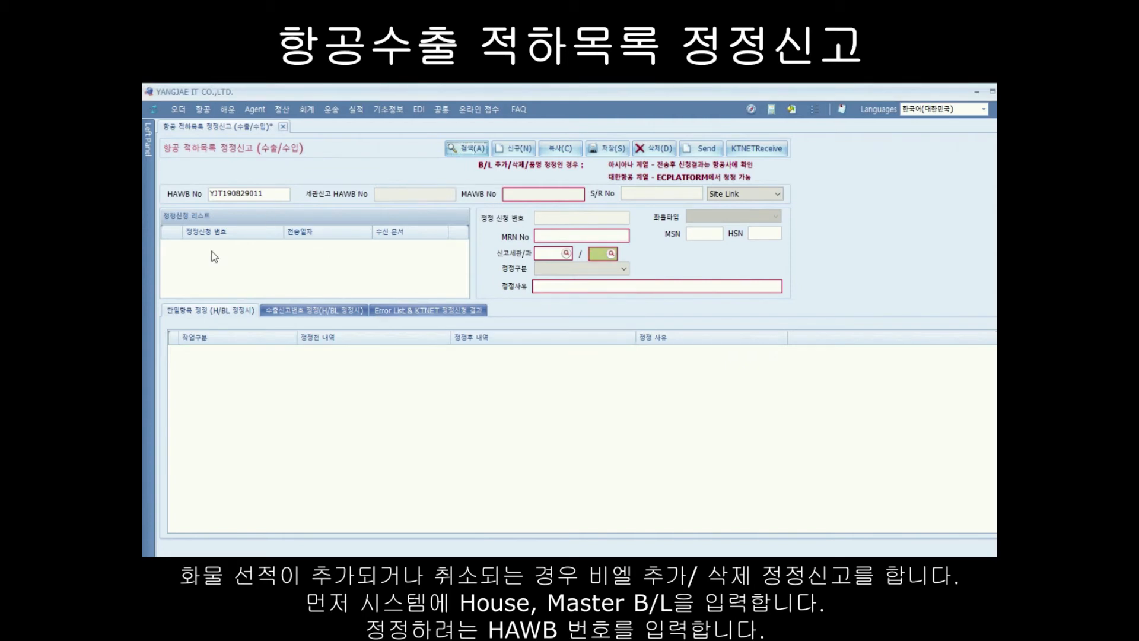
Step: Copy the HAWB number and retrieve that waybill in the air export House B/L form
double_click(277, 195)
right_click(235, 192)
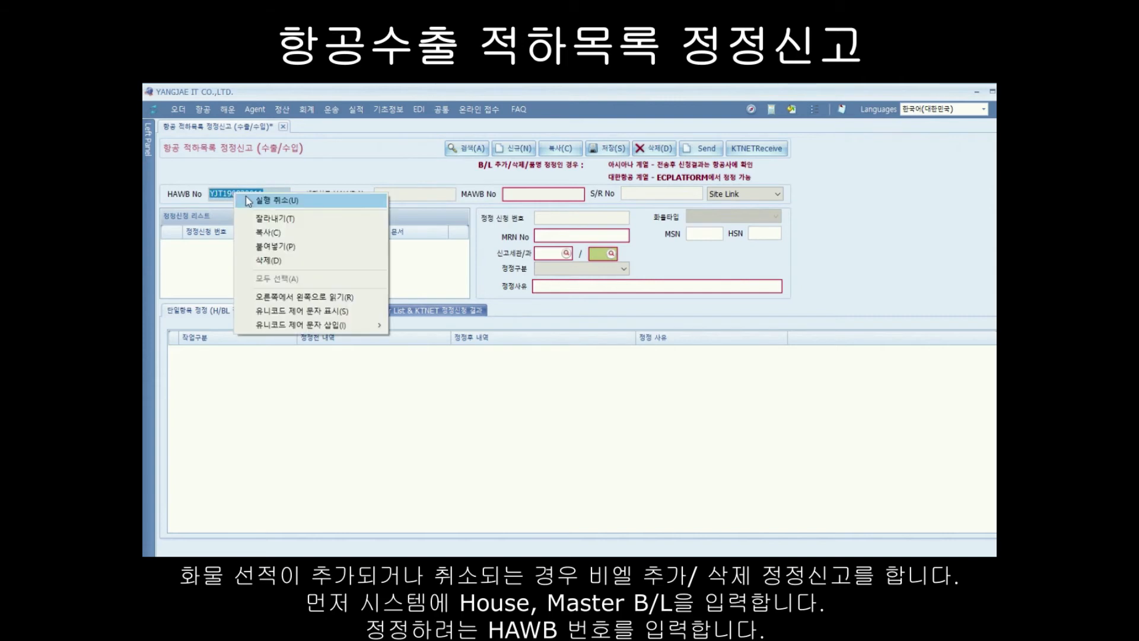
left_click(259, 233)
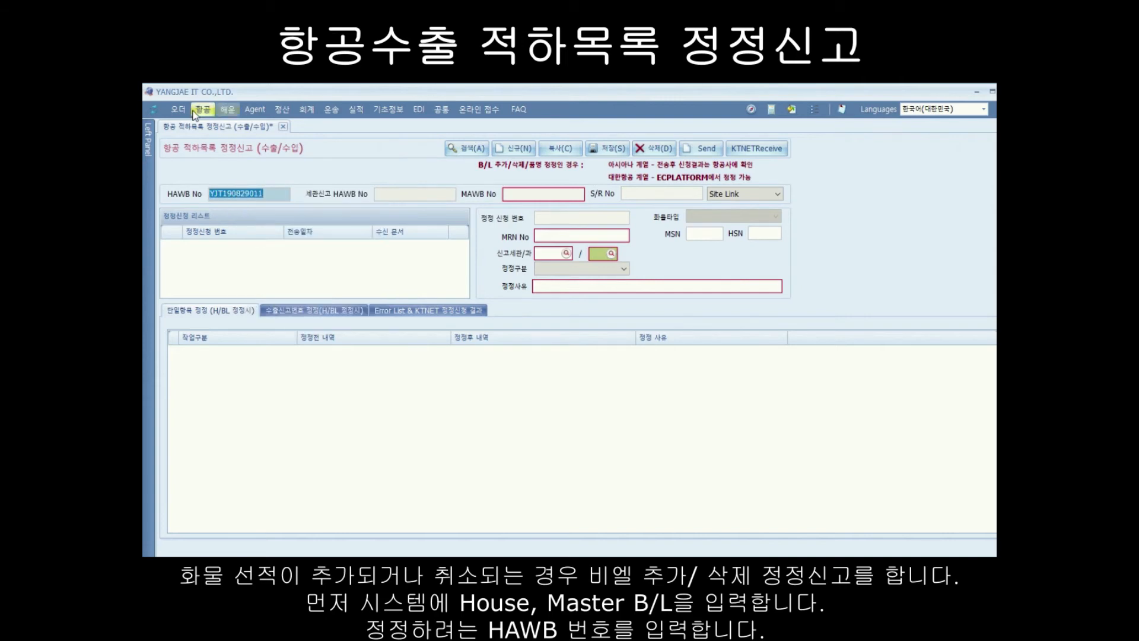
left_click(203, 111)
mouse_move(235, 142)
left_click(311, 158)
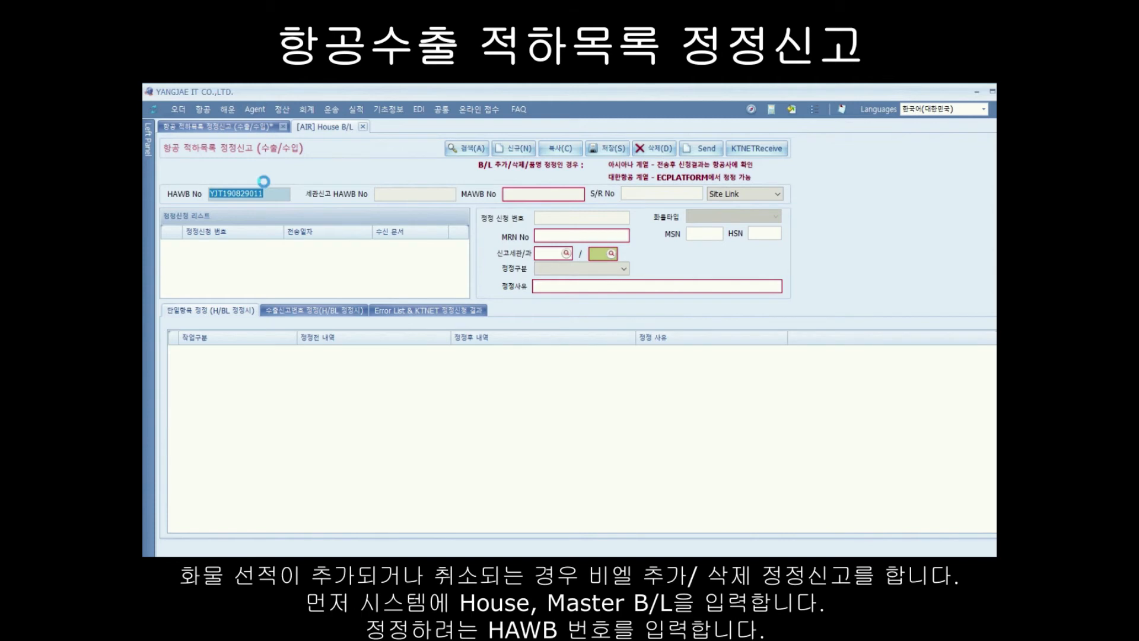
key("ctrl+v")
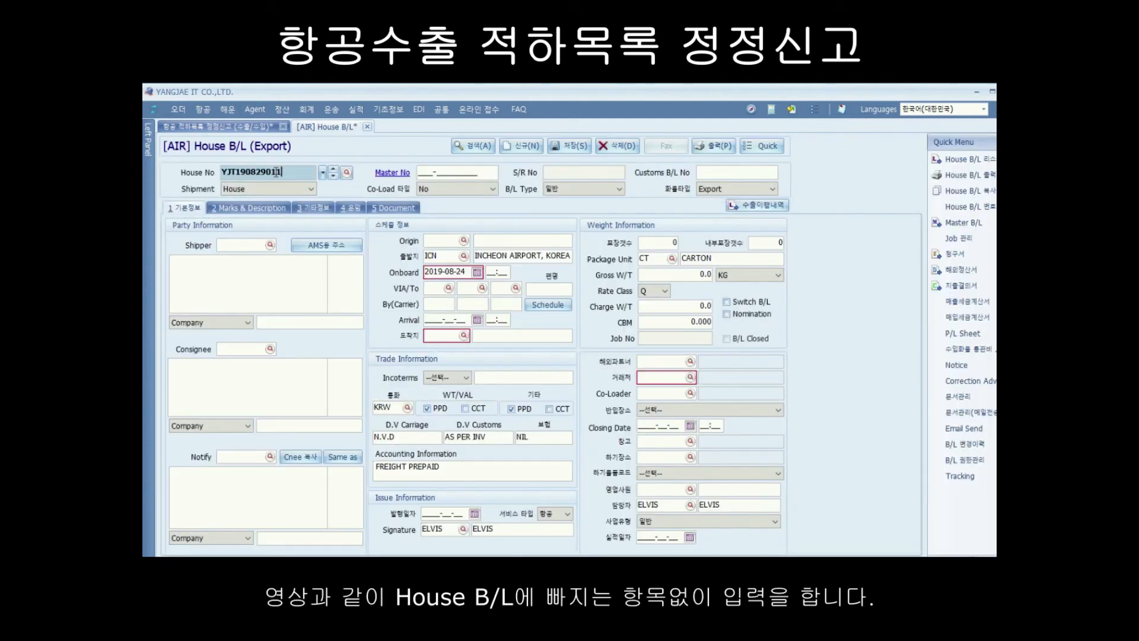
left_click(482, 147)
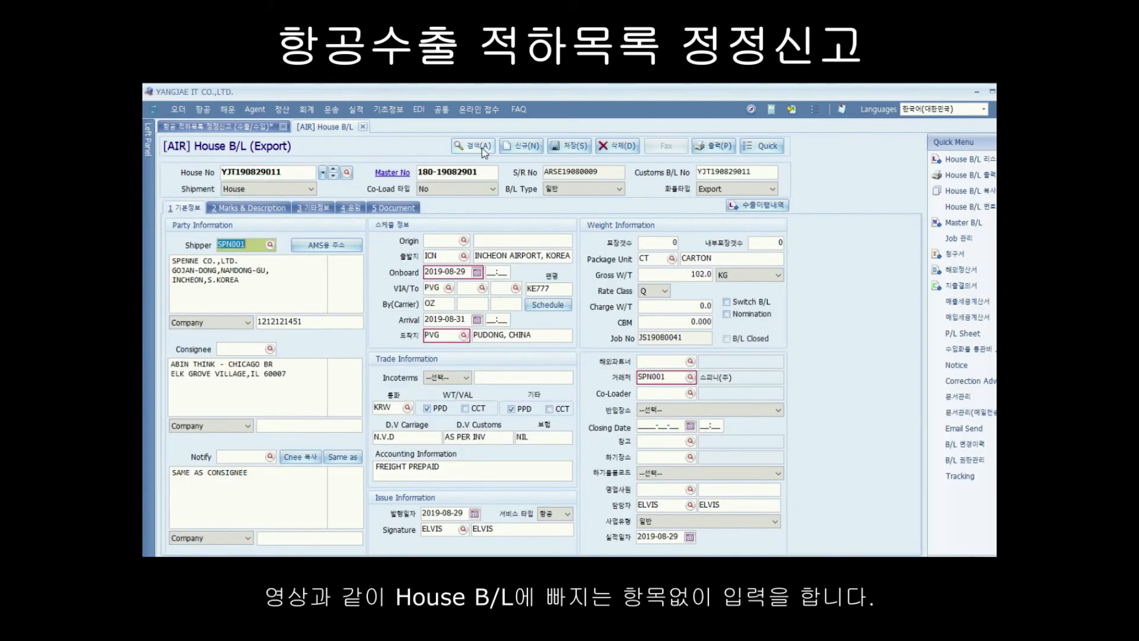
left_click(304, 207)
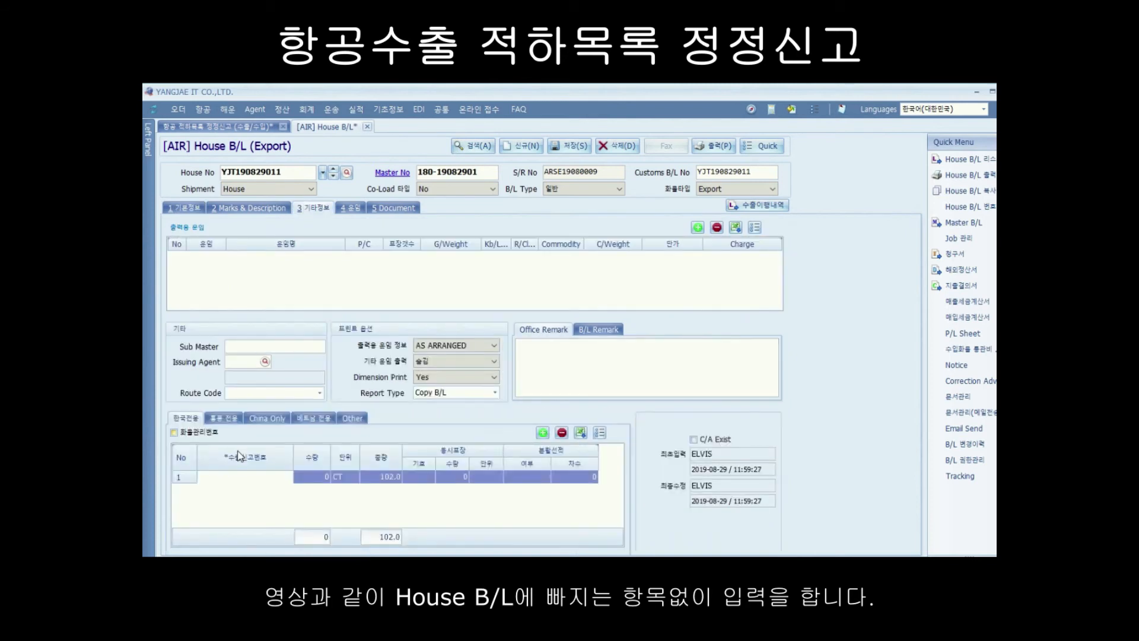
left_click(242, 477)
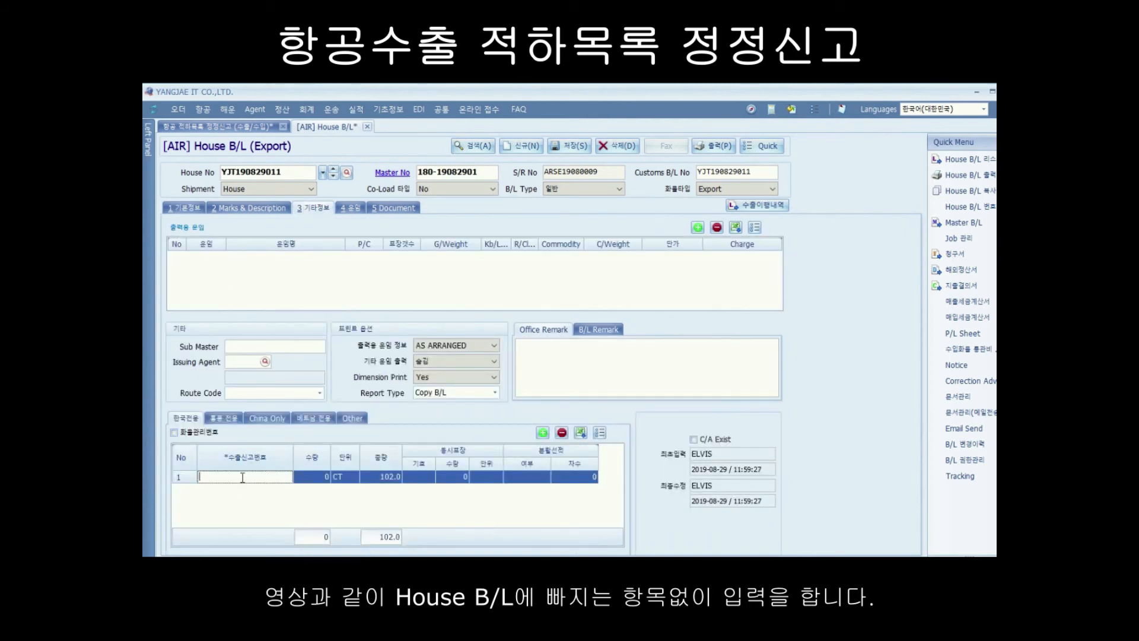
type("0989898987654X")
key("Tab")
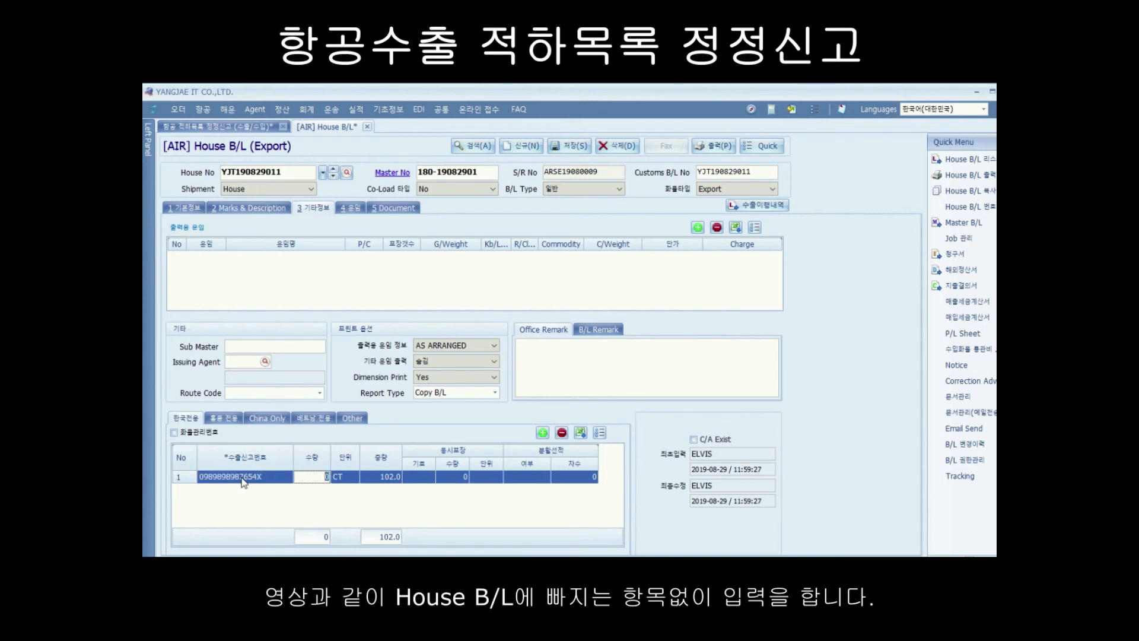
type("1")
key("Tab")
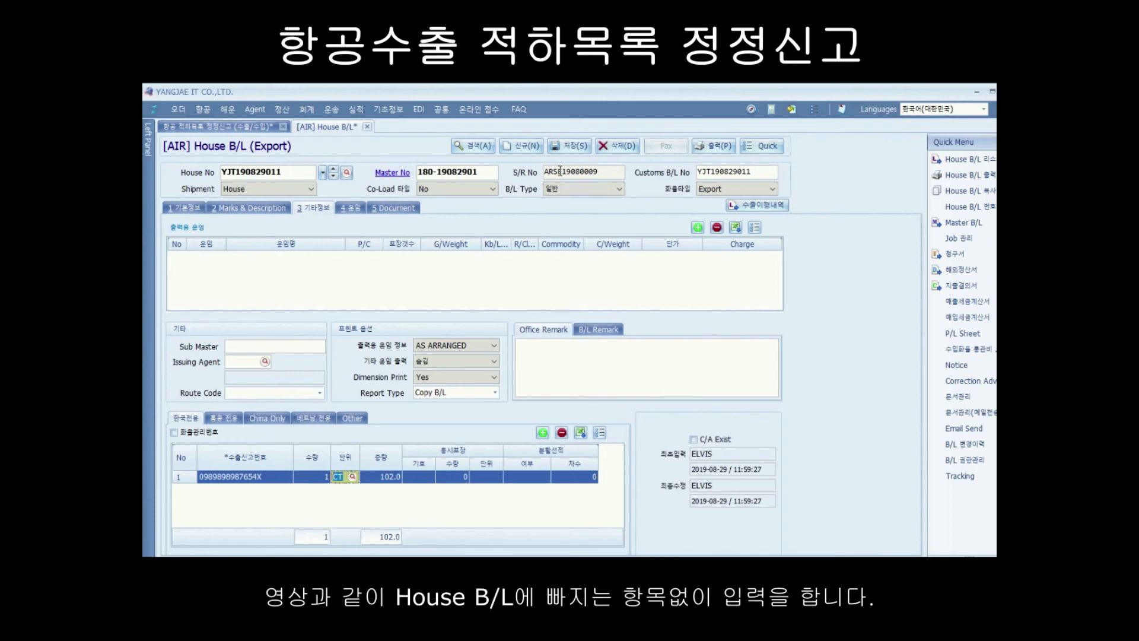
left_click(562, 147)
left_click(578, 355)
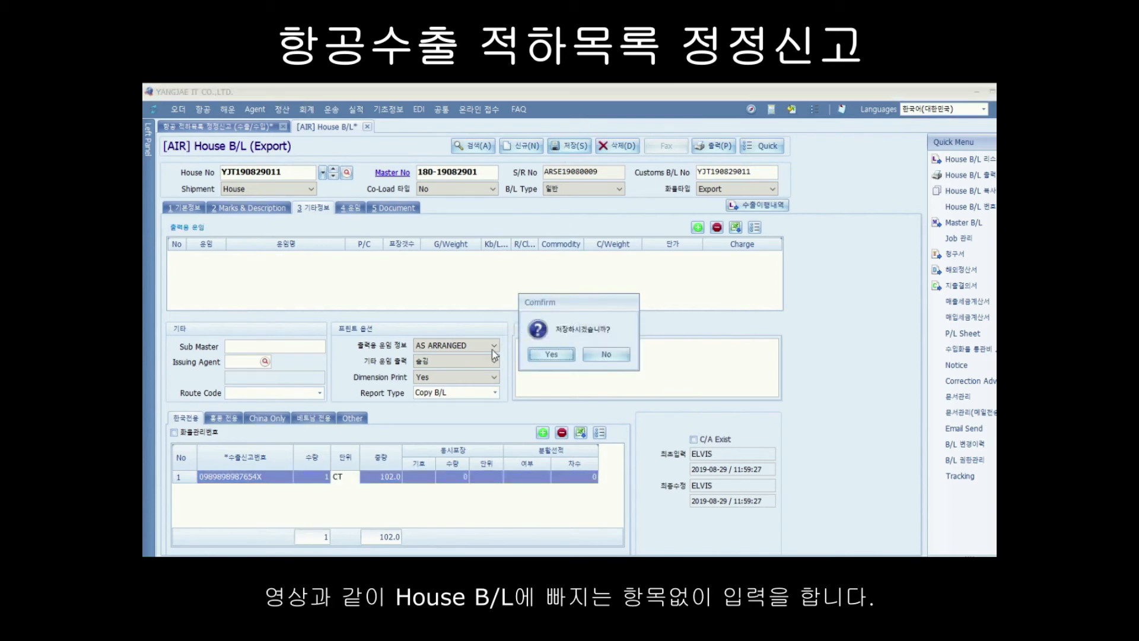
left_click(547, 354)
key("Return")
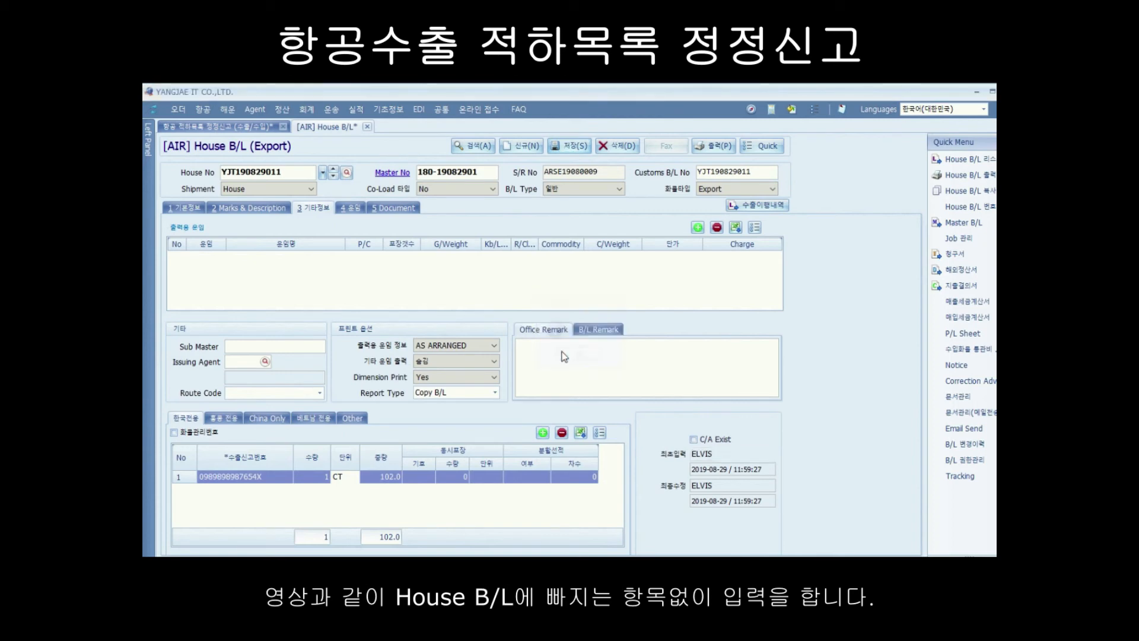
Step: Set the 포장갯수 in the House B/L's basic weight information to 1 and save the B/L
left_click(184, 208)
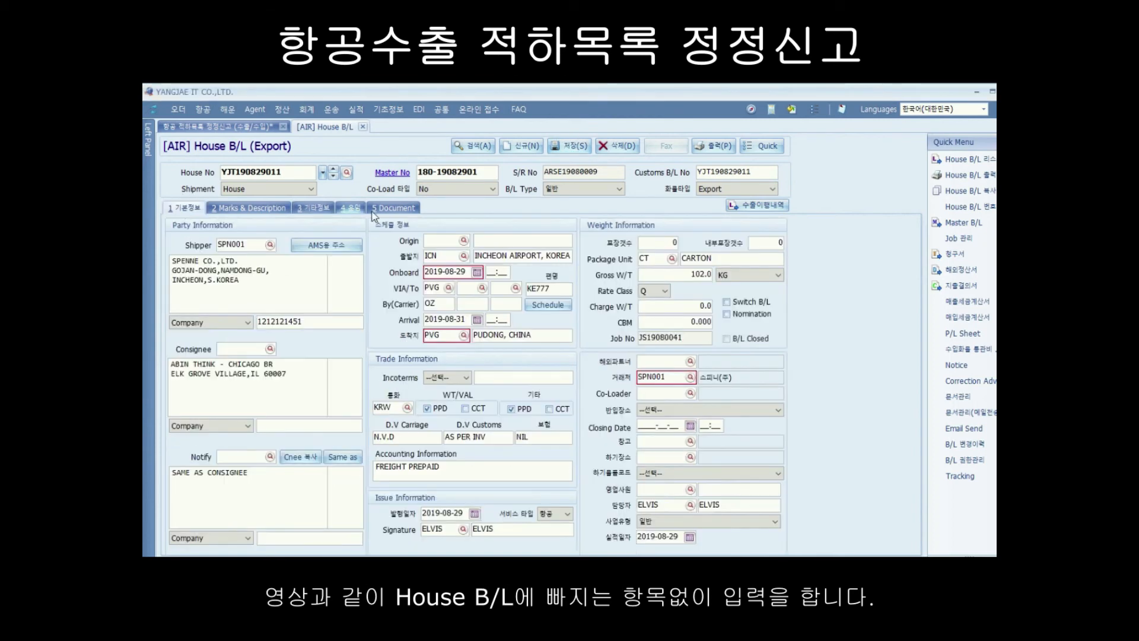
left_click(665, 246)
type("1")
key("Tab")
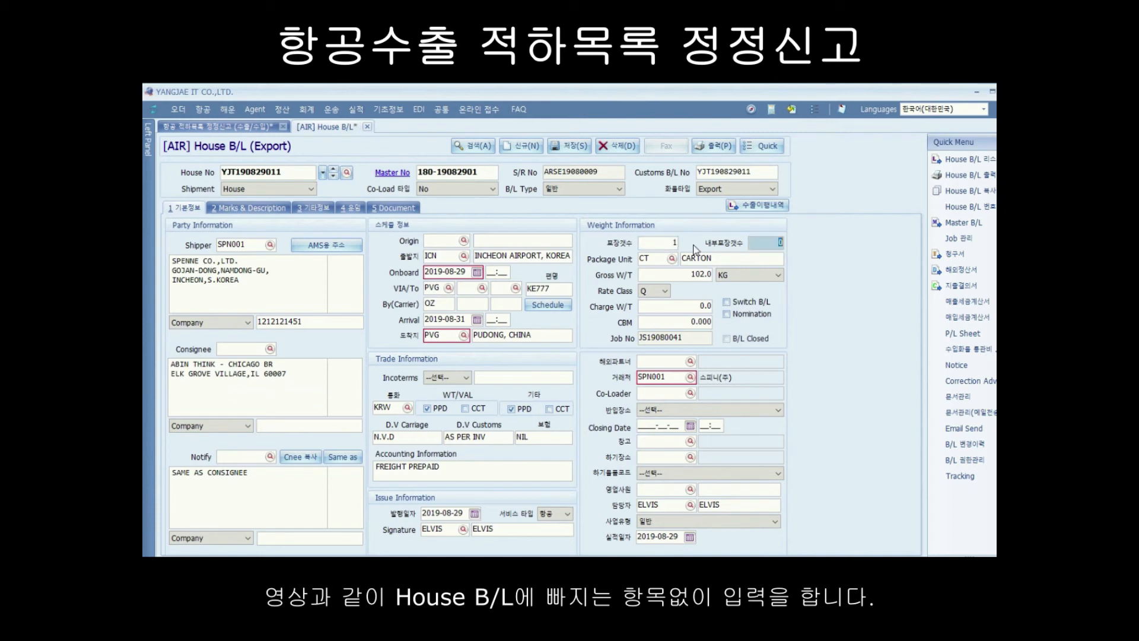
left_click(576, 147)
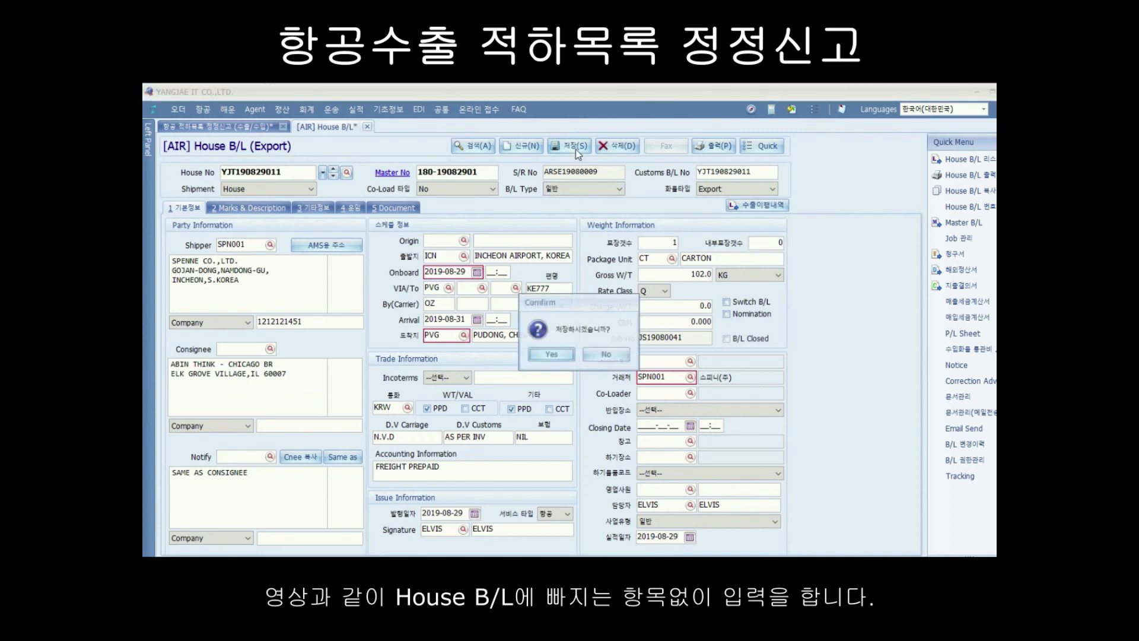
left_click(553, 358)
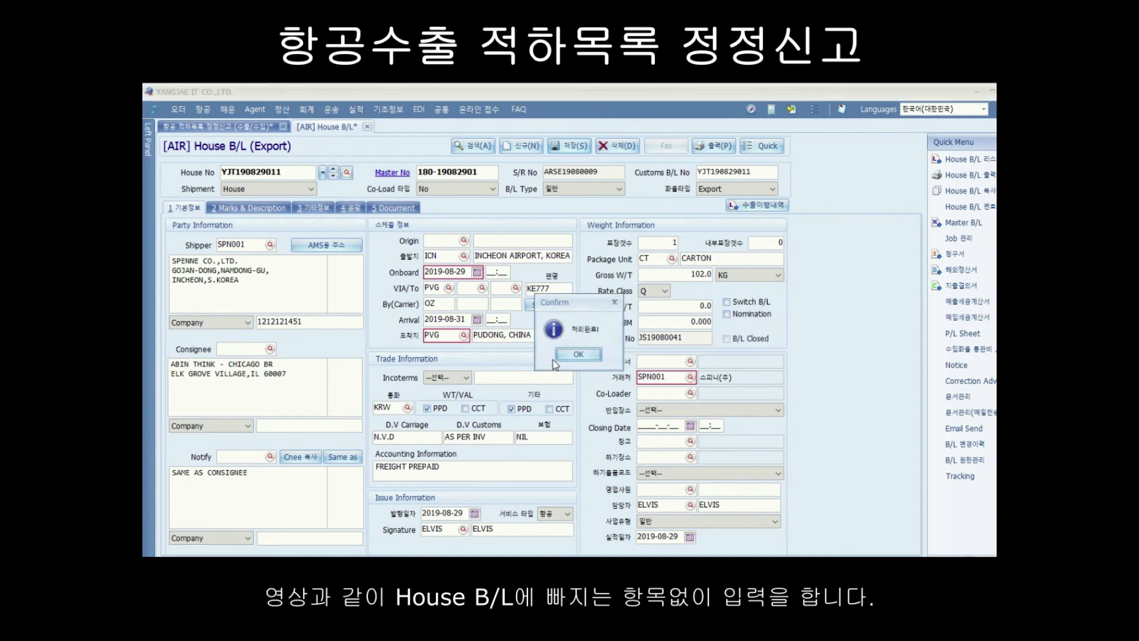
left_click(560, 355)
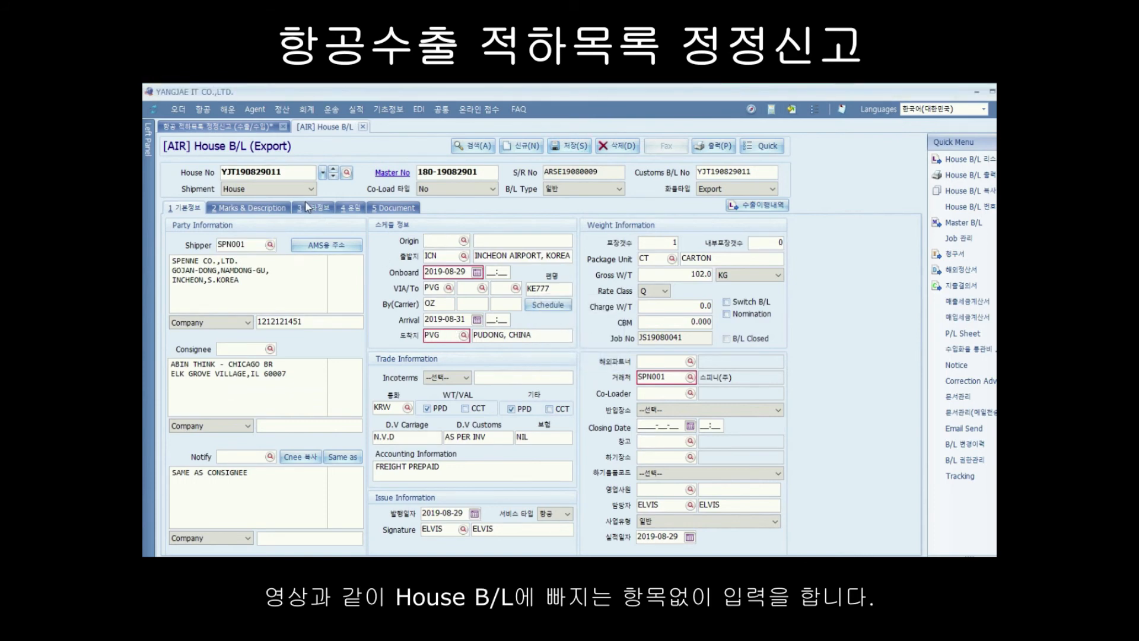
Step: Check the House B/L's declaration row, return to the manifest amendment form and look up the same HAWB again
left_click(312, 207)
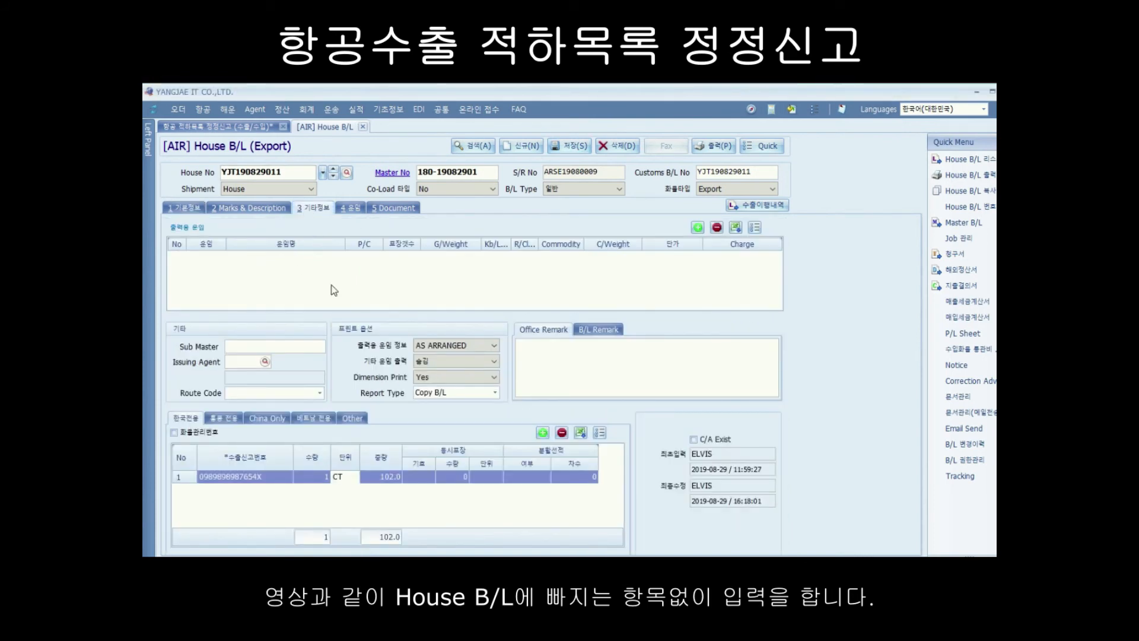
left_click(207, 127)
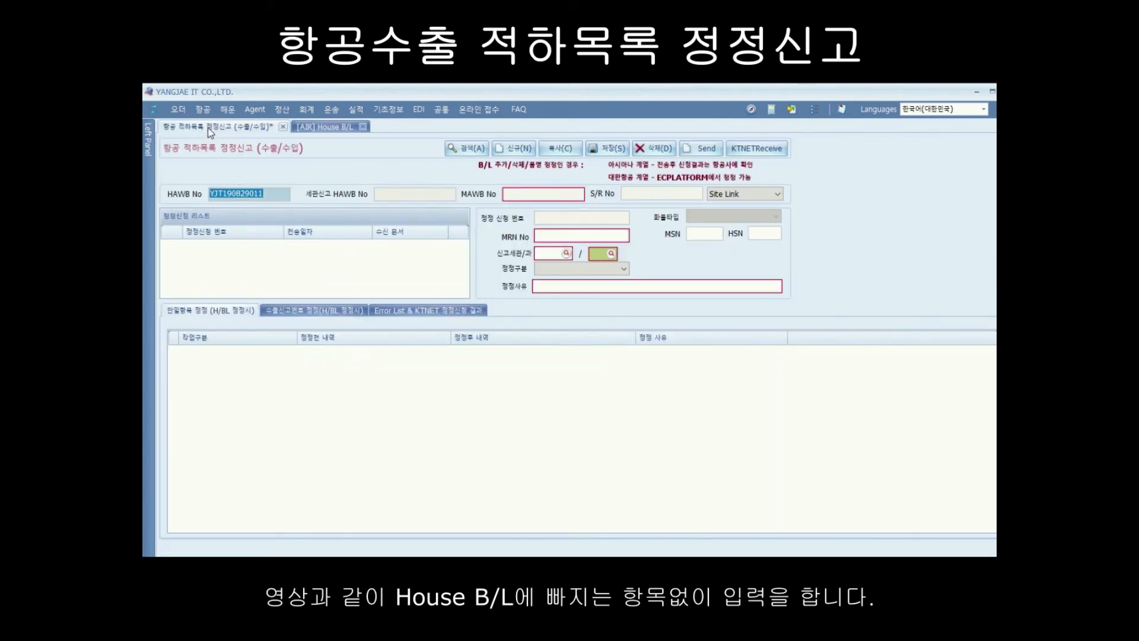
left_click(475, 152)
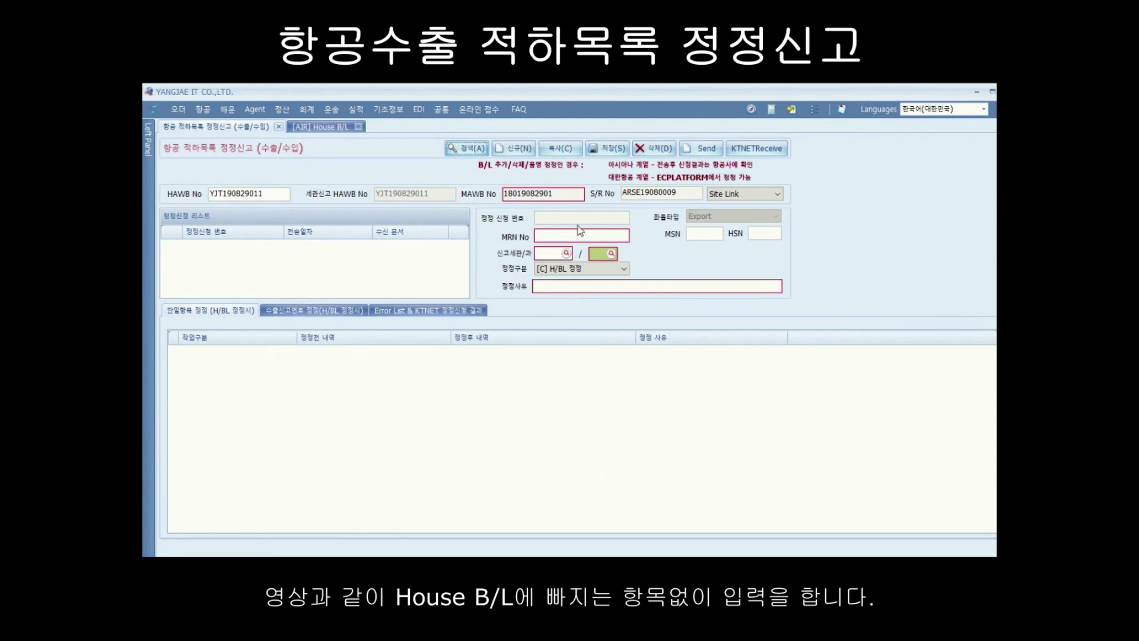
Step: Enter 19UJIJI981E as the amendment's MRN No, 0980 as MSN and 0001 as HSN
left_click(548, 235)
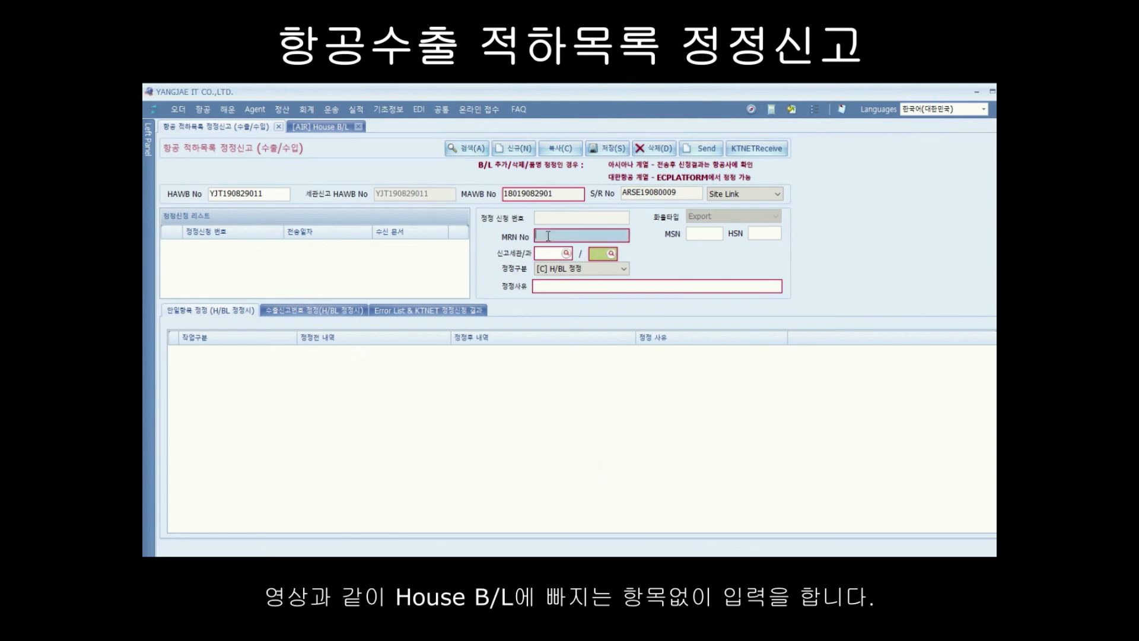
type("19")
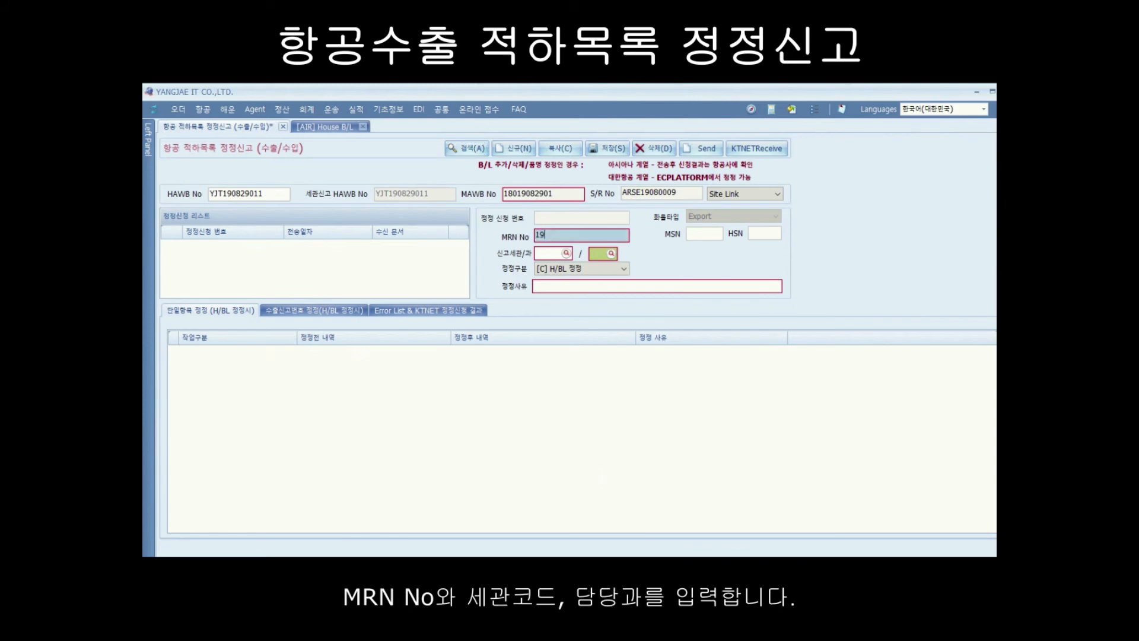
type("UJI")
type("I98")
type("1E")
type("0980")
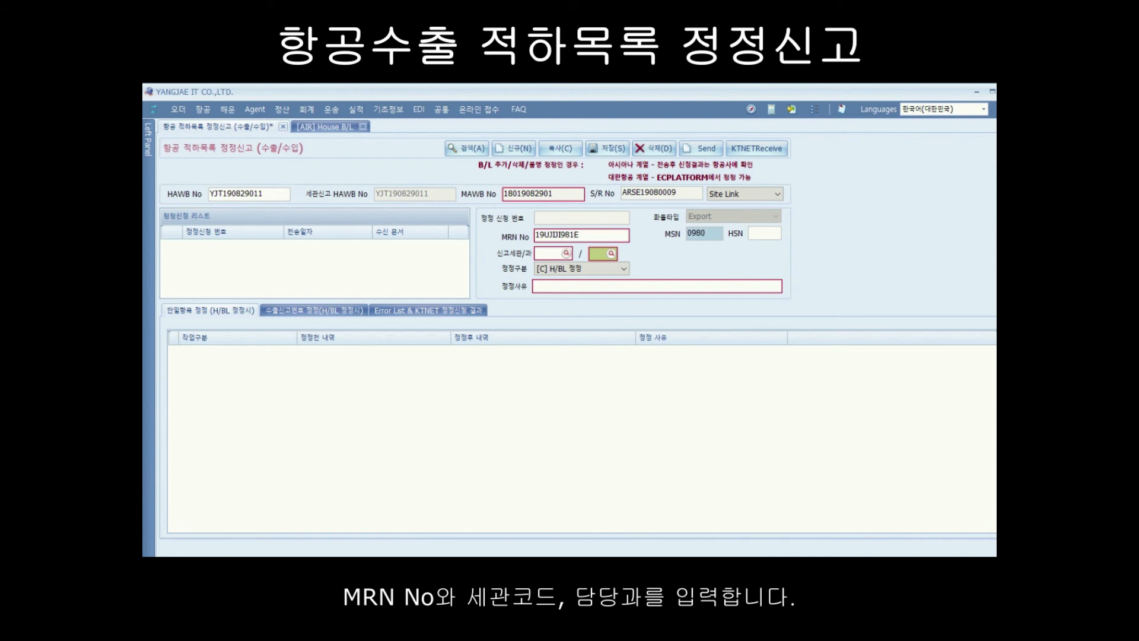
key("Tab")
type("0001")
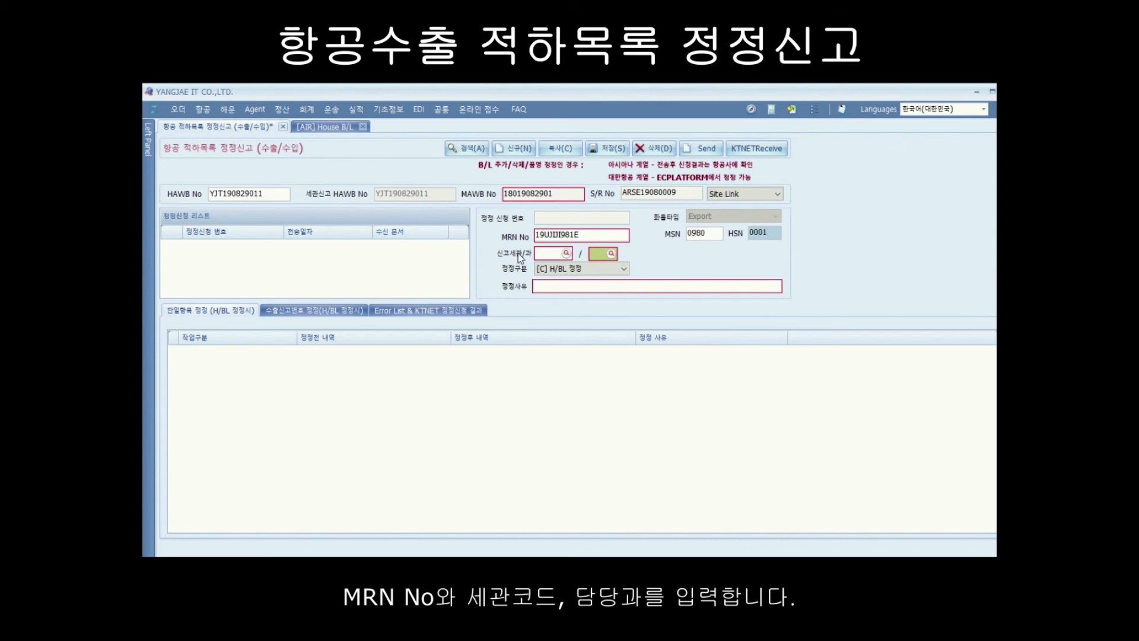
Step: Set the amendment's 신고세관/과 to customs code 040 and department 10
left_click(544, 252)
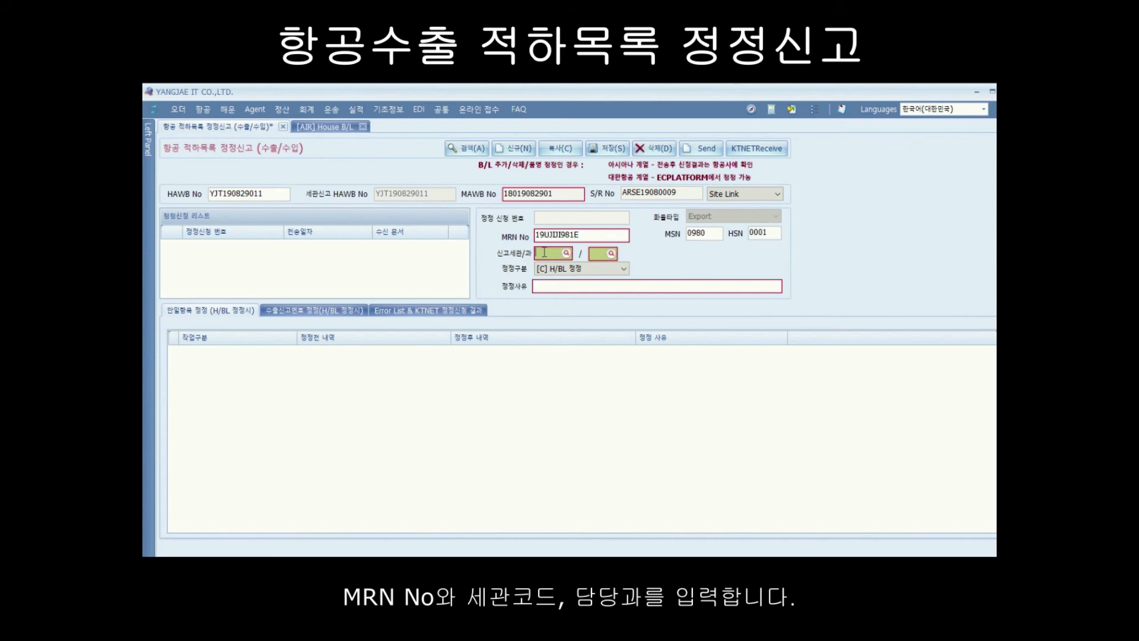
type("040")
key("Tab")
type("10")
key("Tab")
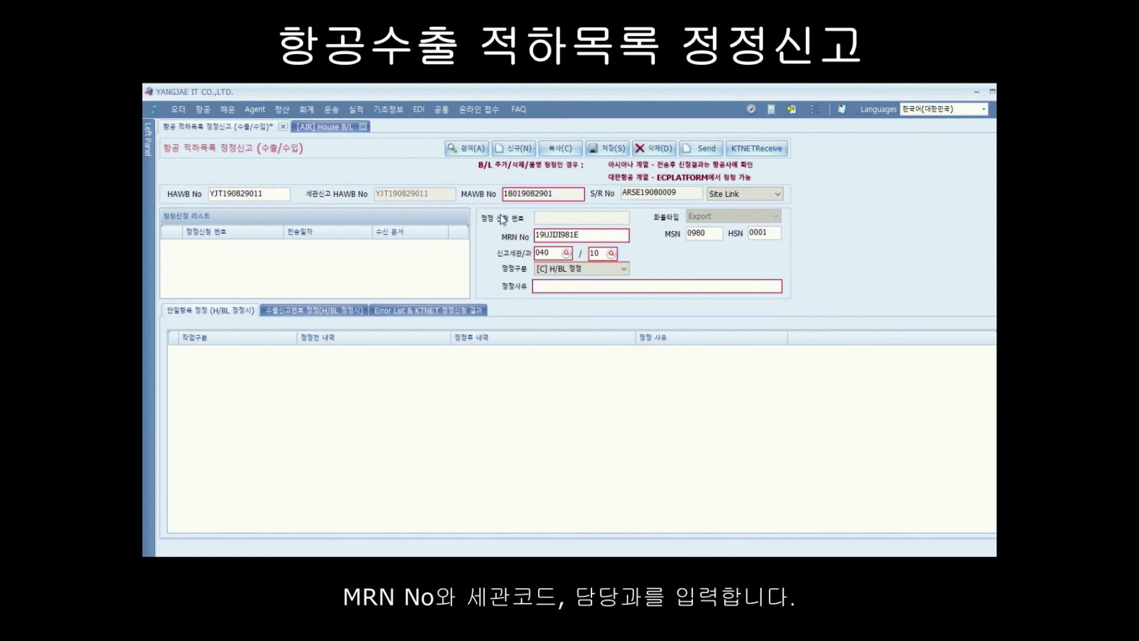
Step: Select [G] H/BL 삭제 as the 정정구분, after trying the [E] H/BL 추가 option
left_click(624, 269)
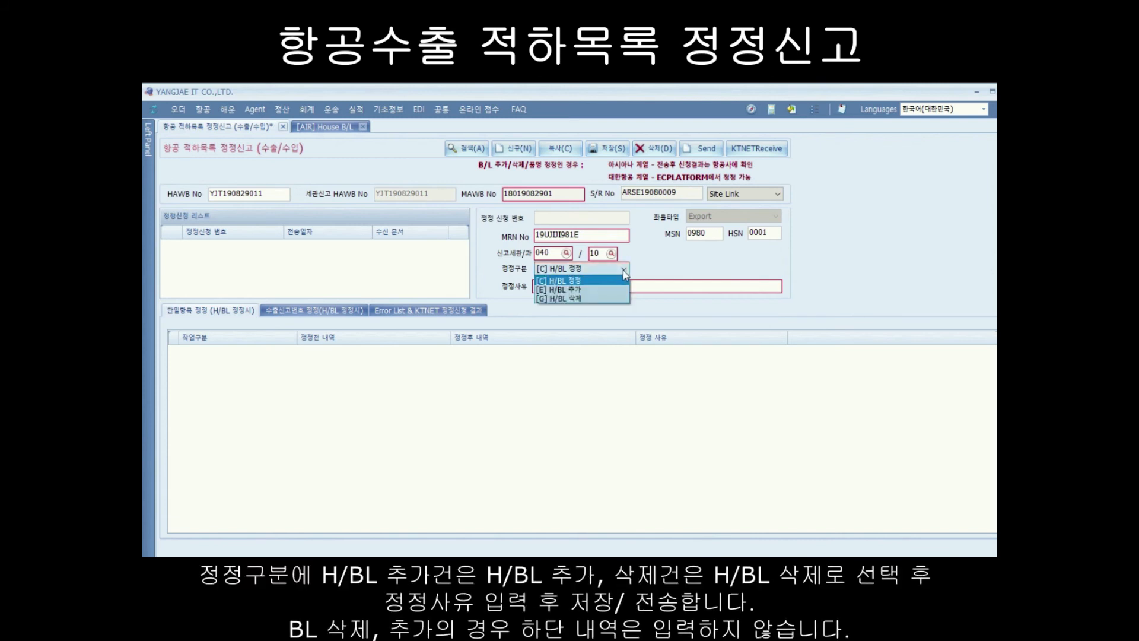
left_click(591, 291)
left_click(611, 269)
left_click(583, 298)
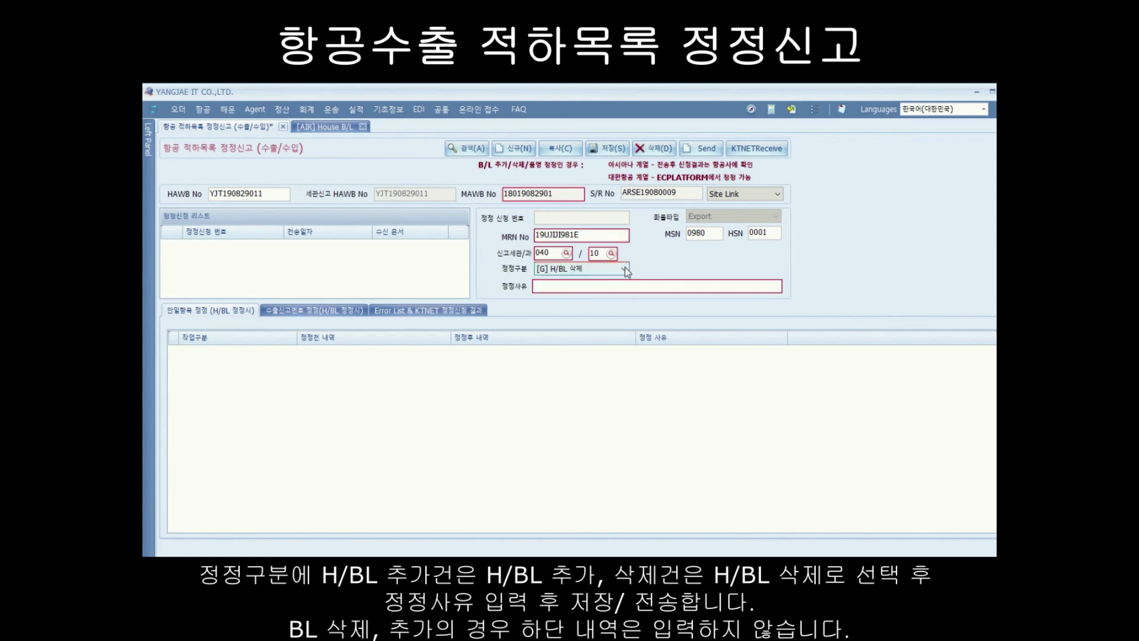
Step: Enter 미선적 as the 정정사유 and save the H/BL deletion amendment
left_click(579, 286)
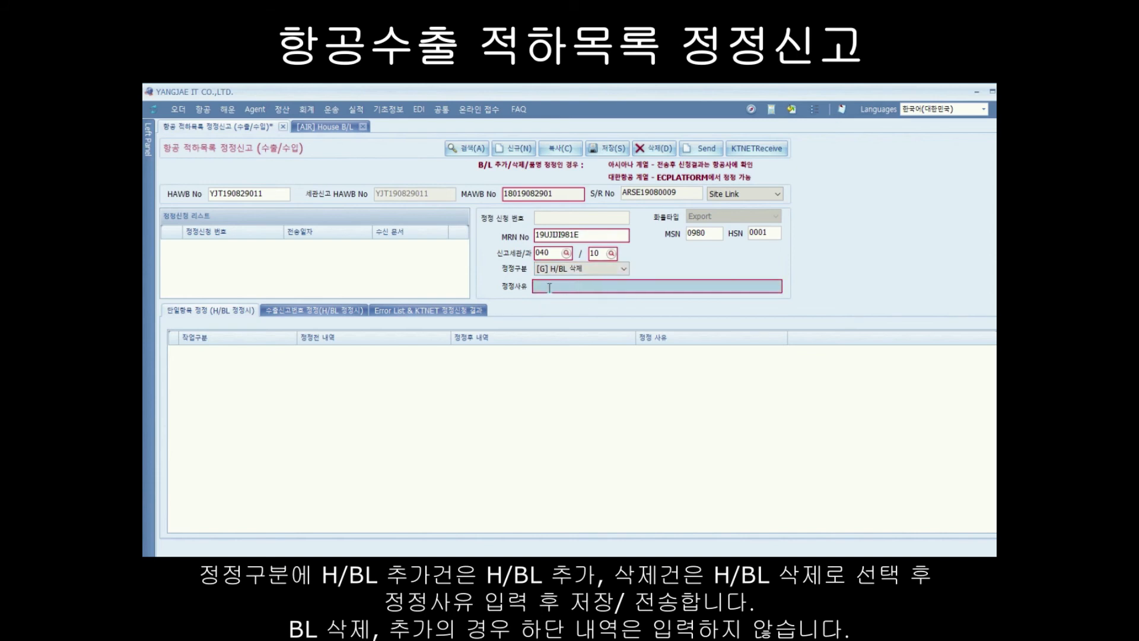
type("ㅁ")
type("선적")
left_click(606, 154)
left_click(549, 355)
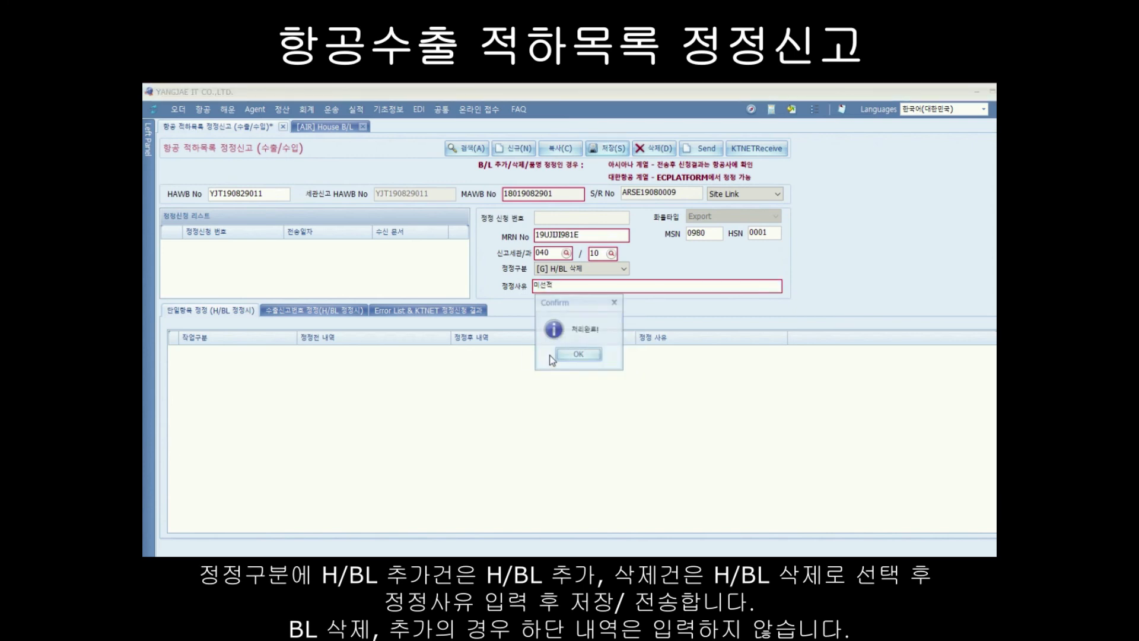
key("Return")
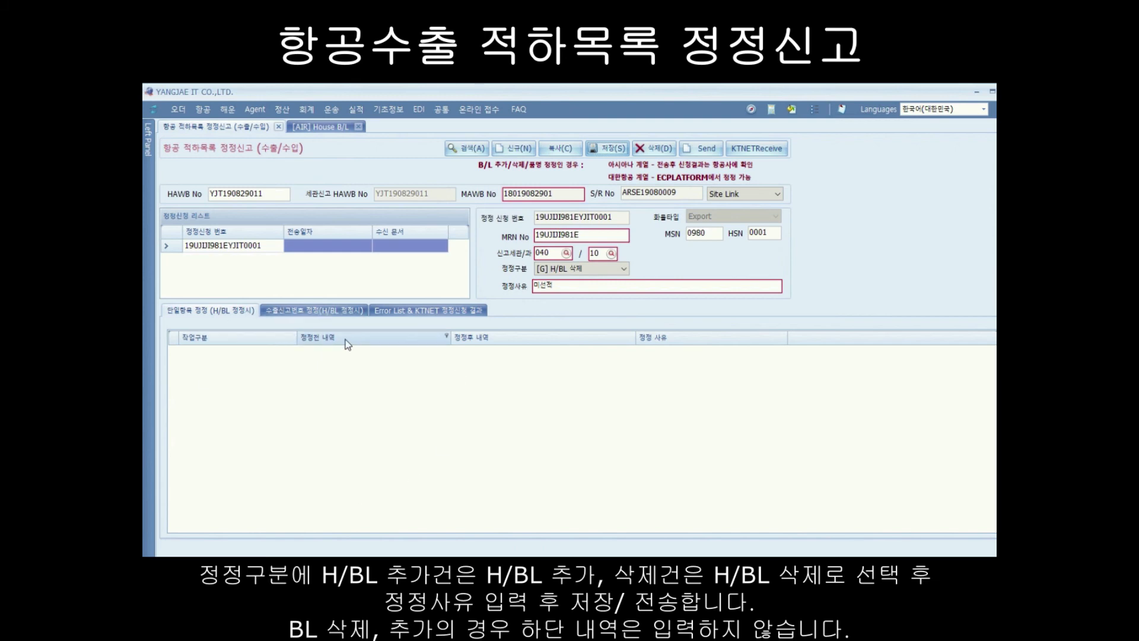
left_click(626, 270)
left_click(627, 267)
left_click(626, 268)
left_click(626, 268)
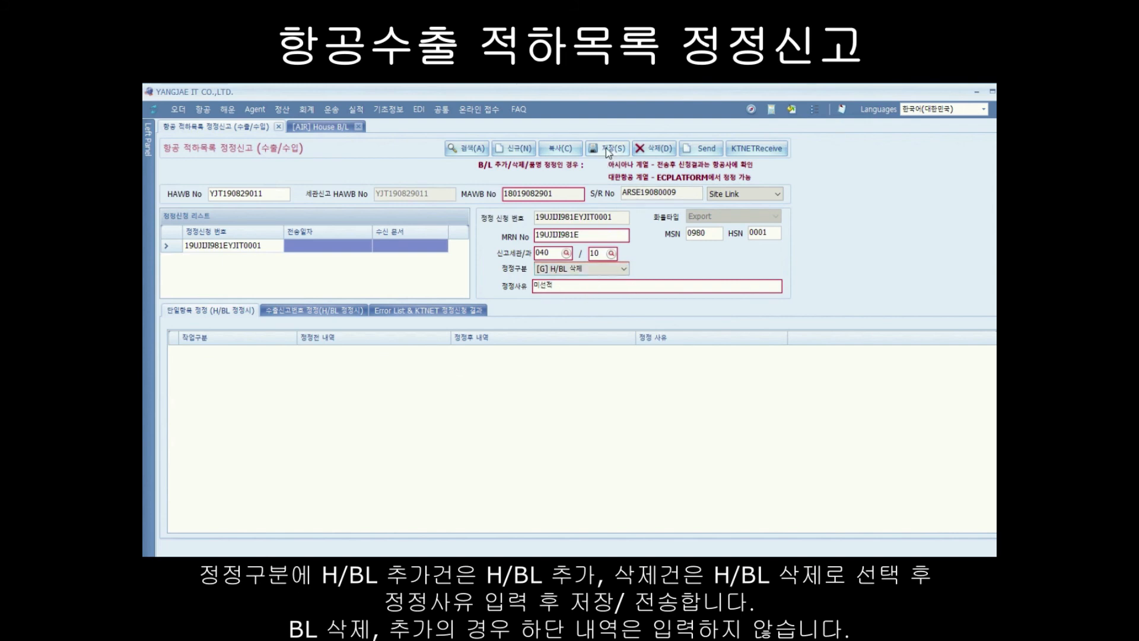
Step: Select the saved amendment in the 정정신청 리스트 and show its error list and KTNET 정정신청 결과
left_click(246, 245)
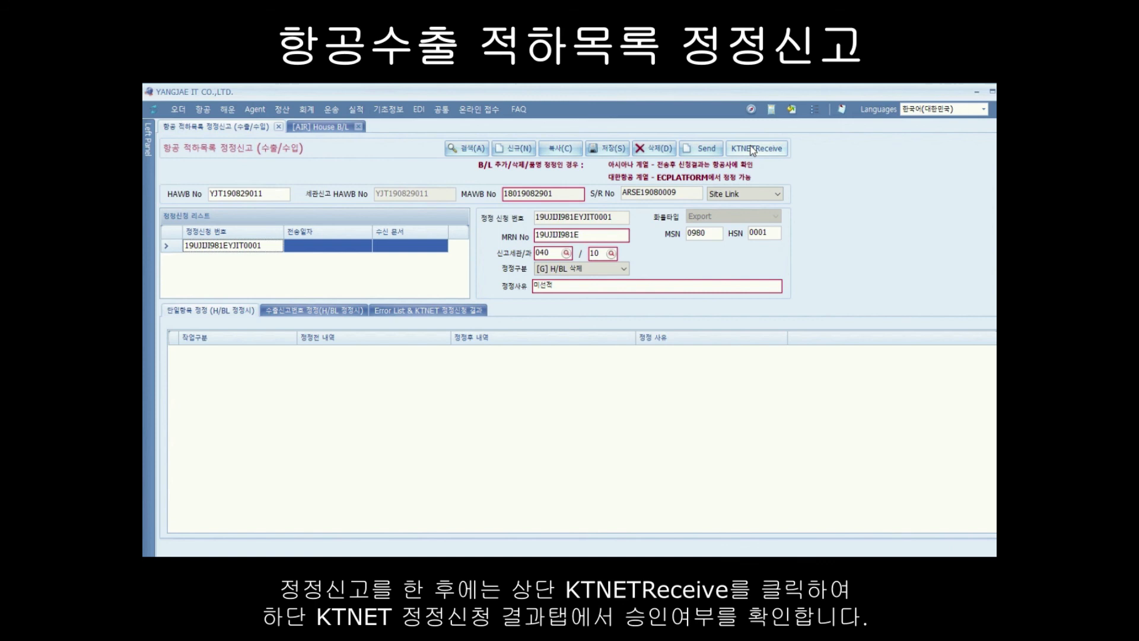
left_click(399, 311)
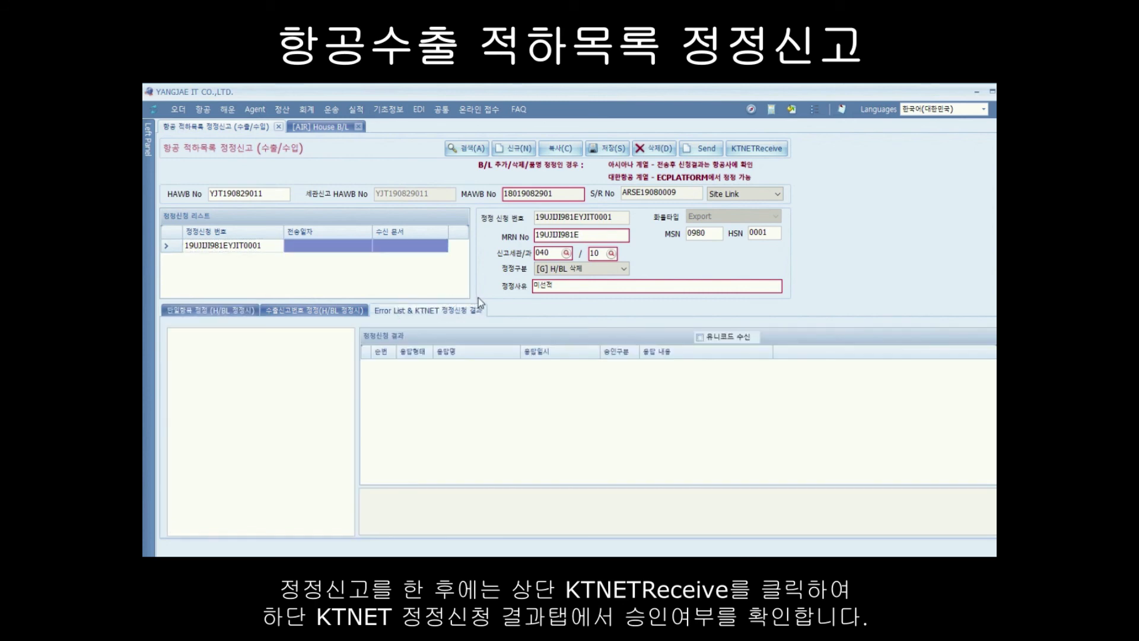